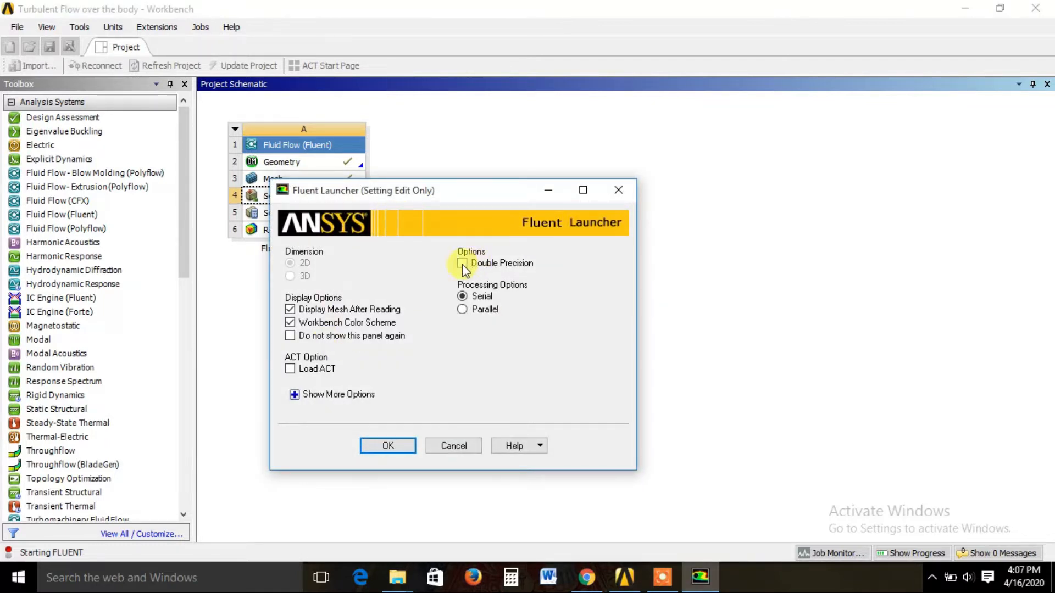
- Enable double precision in the launcher options and start Fluent for the fluid flow setup
{"action": "left_click", "coordinate": [462, 263]}
{"action": "left_click", "coordinate": [388, 457]}
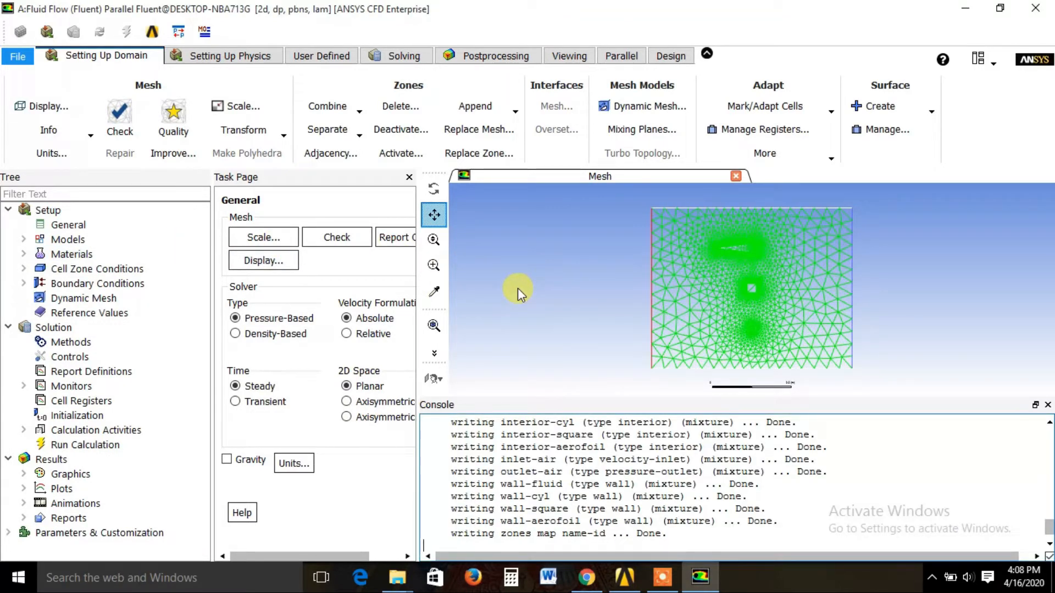
- Turn on the energy equation in the physics models
{"action": "double_click", "coordinate": [32, 238]}
{"action": "left_click", "coordinate": [87, 268]}
{"action": "double_click", "coordinate": [89, 269]}
{"action": "left_click", "coordinate": [233, 351]}
{"action": "left_click", "coordinate": [239, 394]}
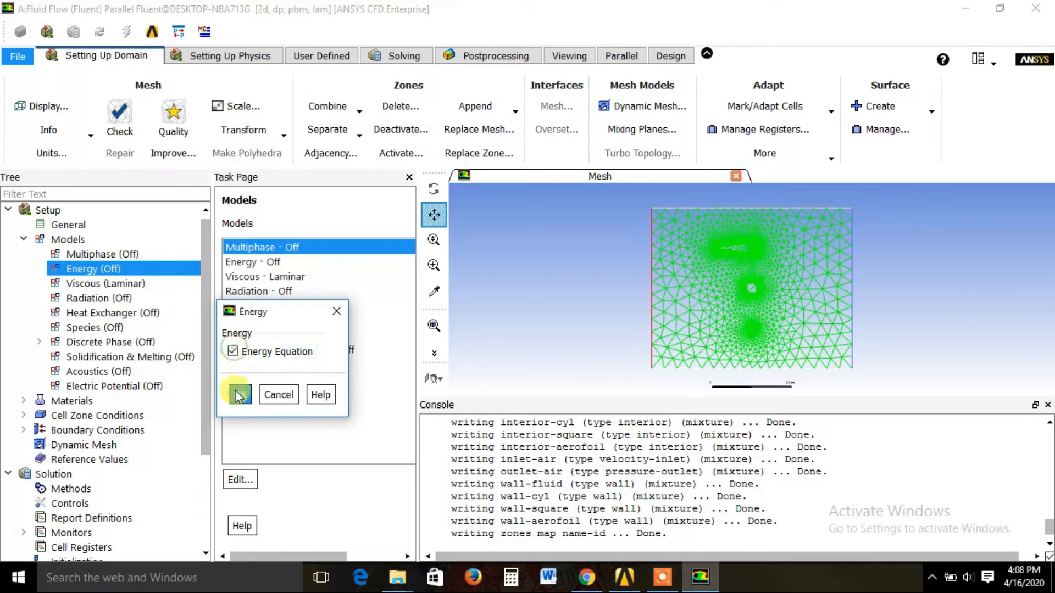
- Set the viscous model to standard k-epsilon (2 eqn) with standard wall functions
{"action": "left_click", "coordinate": [91, 283]}
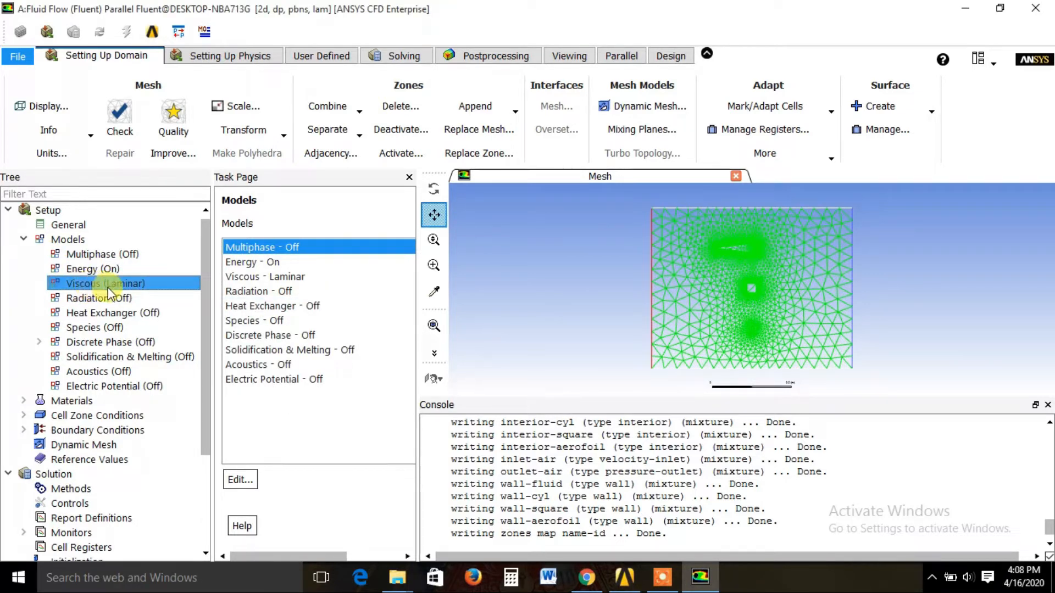
{"action": "double_click", "coordinate": [109, 290]}
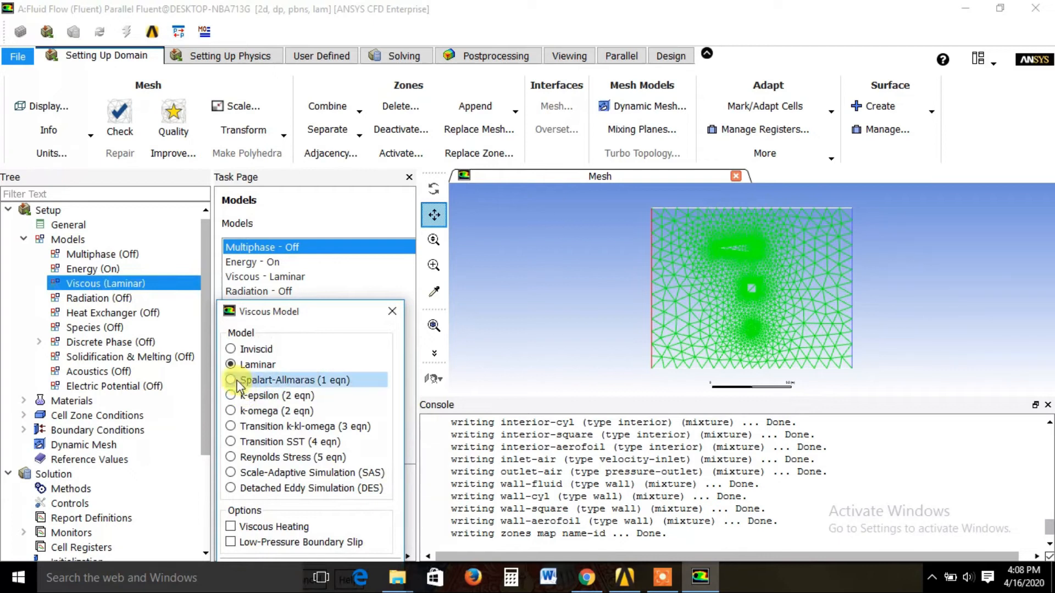
{"action": "left_click", "coordinate": [232, 395]}
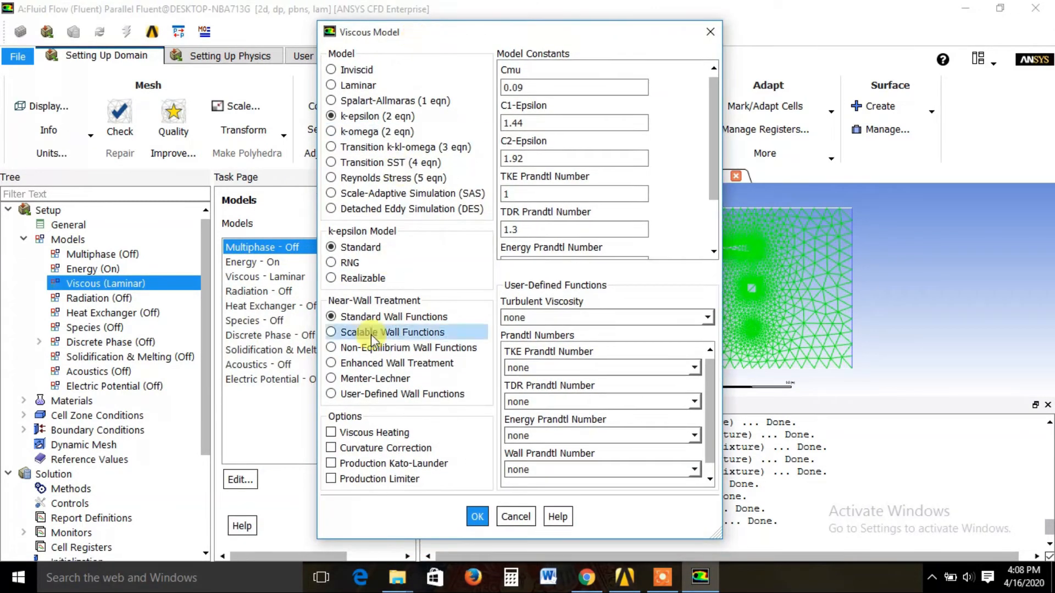
{"action": "left_click", "coordinate": [477, 517]}
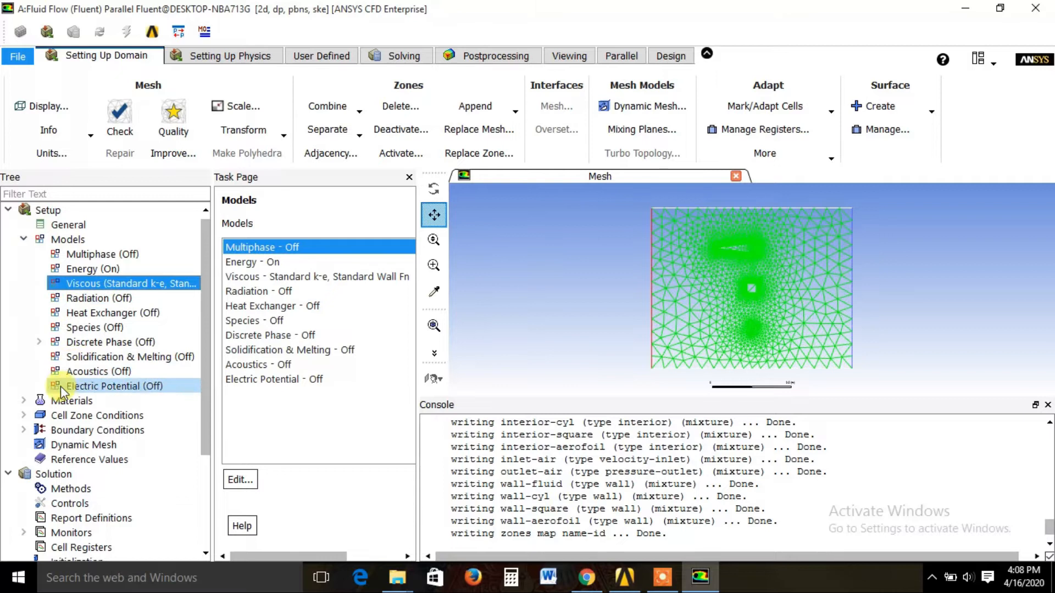
{"action": "left_click", "coordinate": [53, 240]}
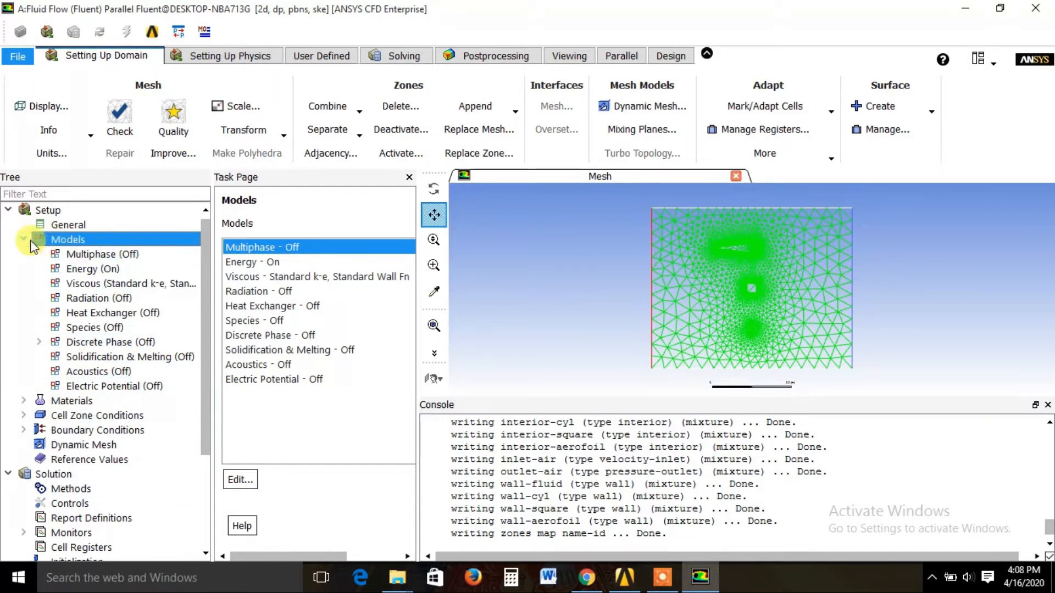
{"action": "left_click", "coordinate": [24, 238]}
- Review the fluid and solid materials defined in the case
{"action": "left_click", "coordinate": [23, 255]}
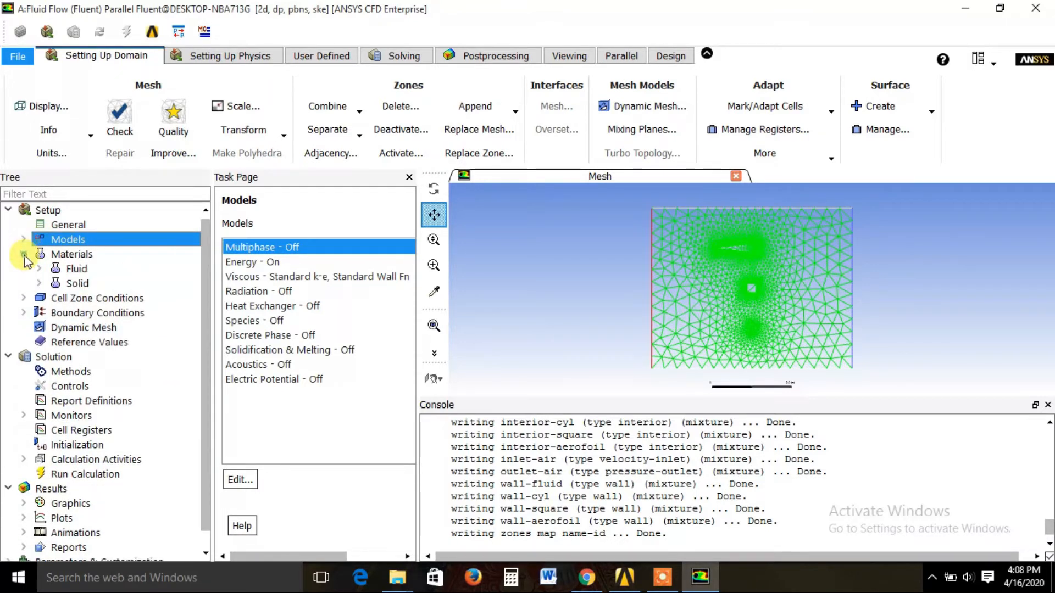
{"action": "double_click", "coordinate": [75, 269]}
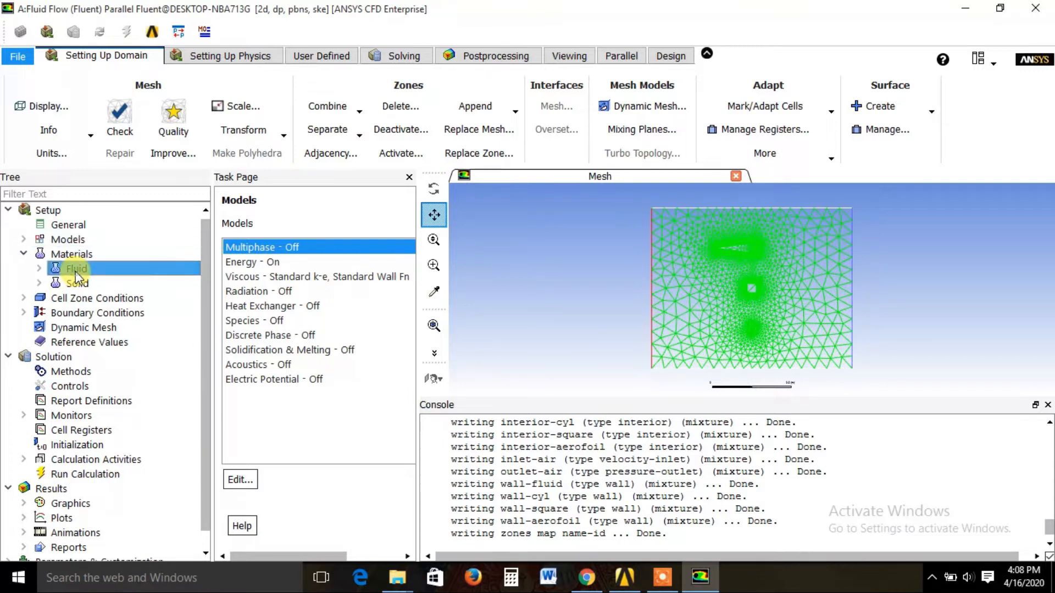
{"action": "left_click", "coordinate": [84, 284]}
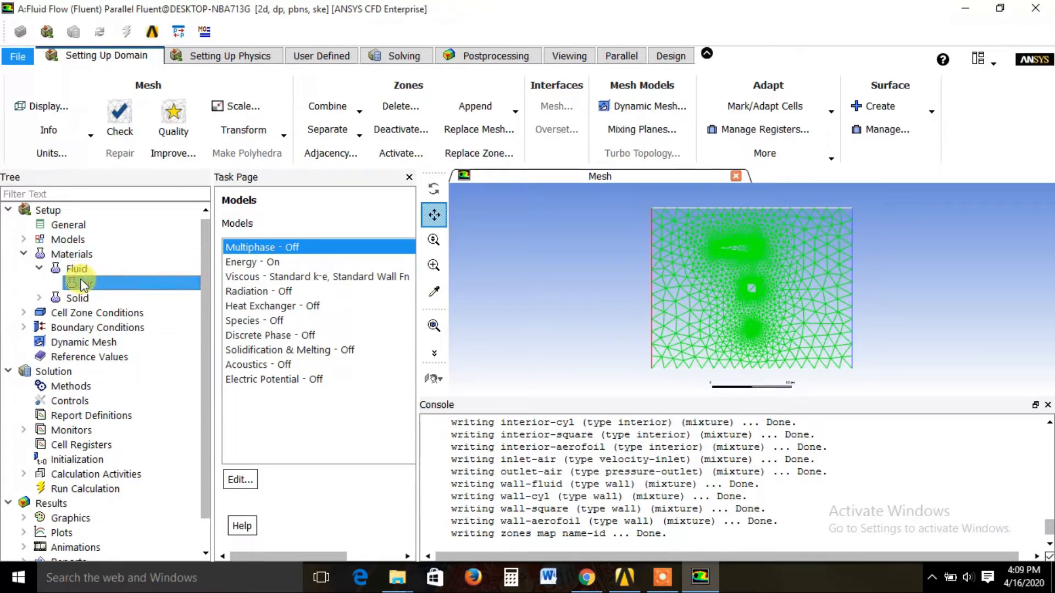
{"action": "double_click", "coordinate": [61, 255]}
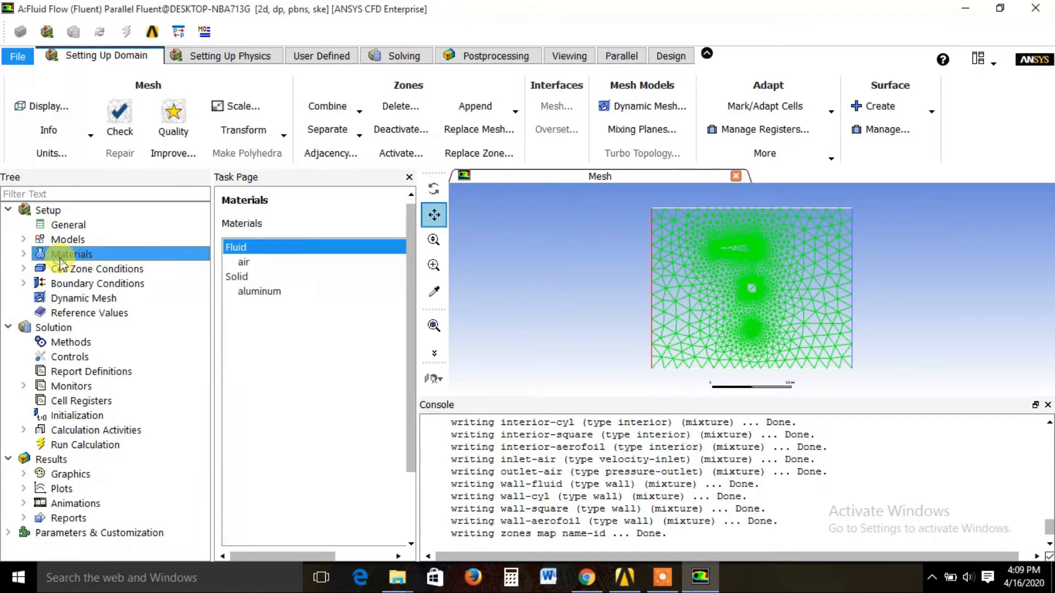
{"action": "left_click", "coordinate": [275, 276]}
{"action": "left_click", "coordinate": [266, 262]}
{"action": "left_click", "coordinate": [257, 291]}
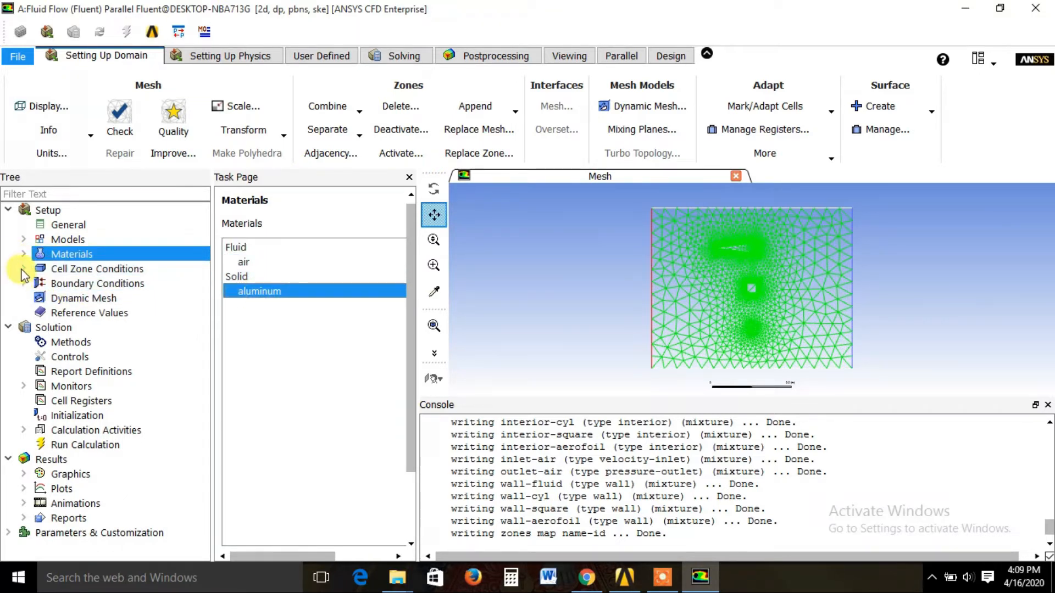
- Inspect aluminum's material properties and browse the Fluent database materials without copying any
{"action": "left_click", "coordinate": [252, 292]}
{"action": "double_click", "coordinate": [251, 291]}
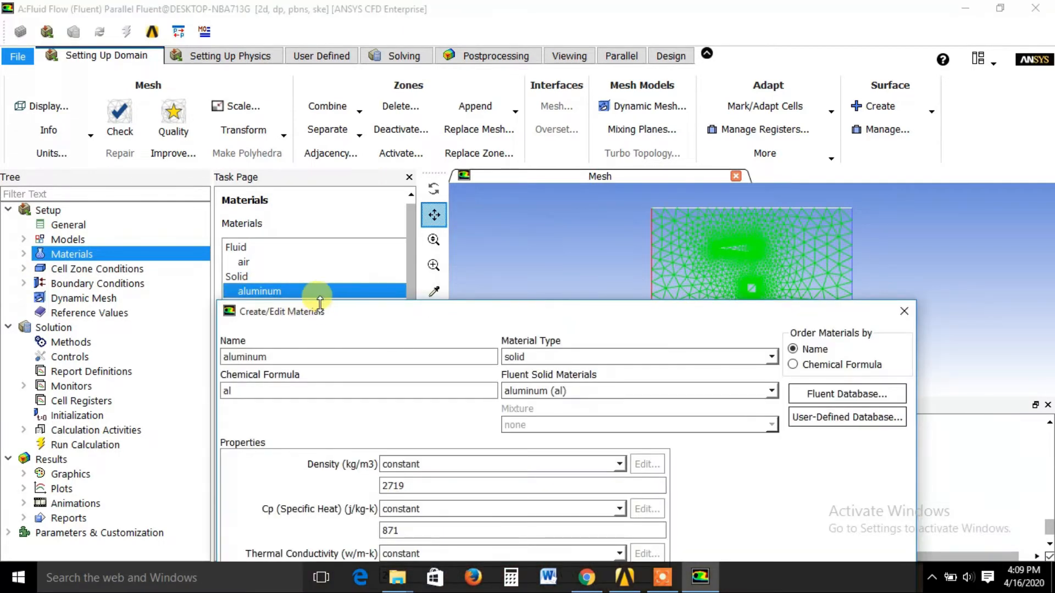
{"action": "left_click_drag", "start_coordinate": [569, 115], "coordinate": [497, 55]}
{"action": "left_click", "coordinate": [774, 134]}
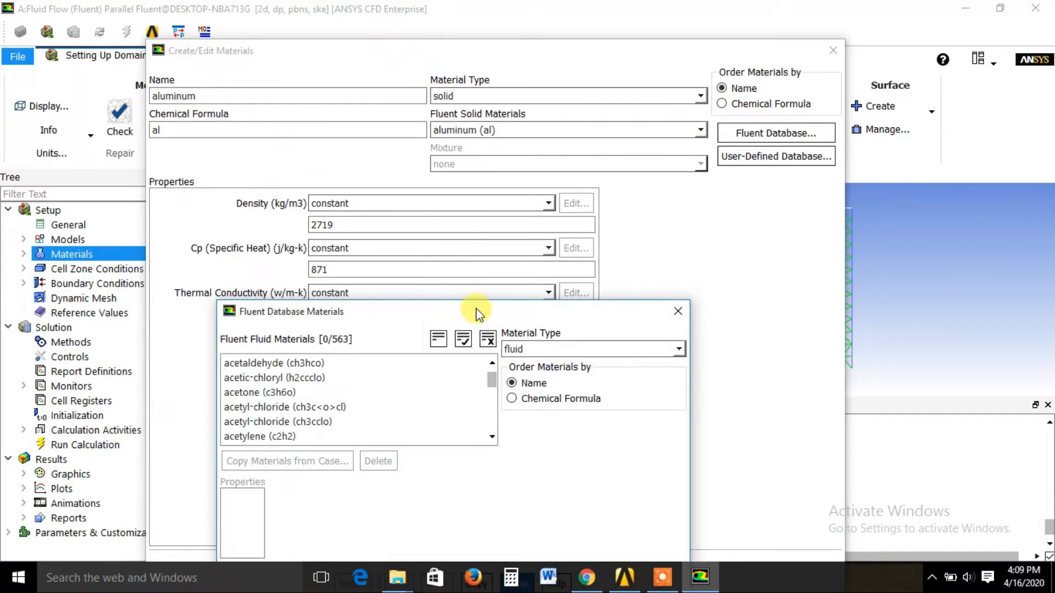
{"action": "left_click_drag", "start_coordinate": [475, 312], "coordinate": [491, 188]}
{"action": "left_click_drag", "start_coordinate": [502, 250], "coordinate": [506, 271]}
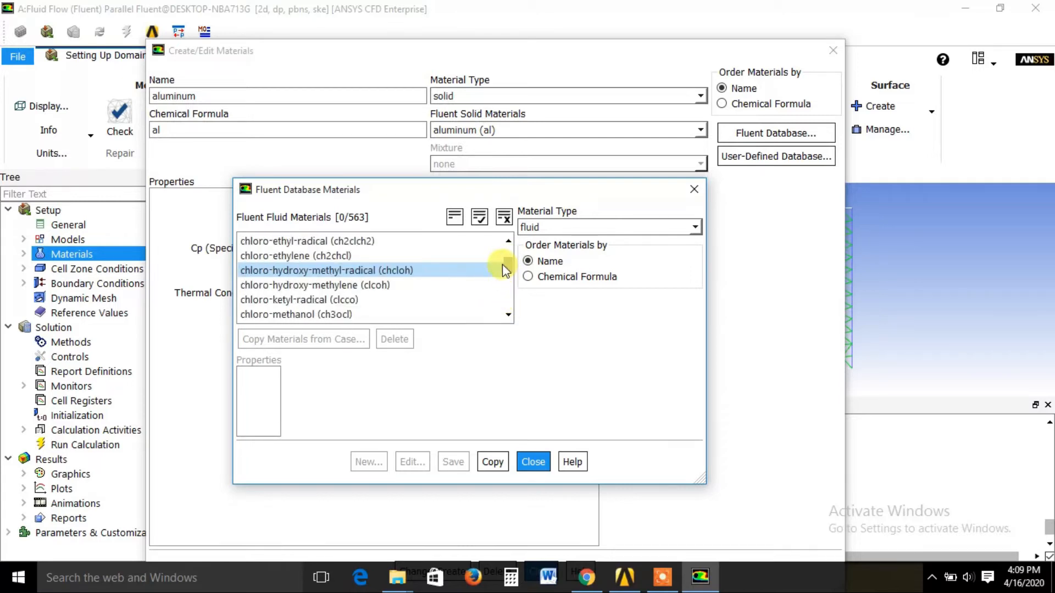
{"action": "left_click", "coordinate": [529, 457]}
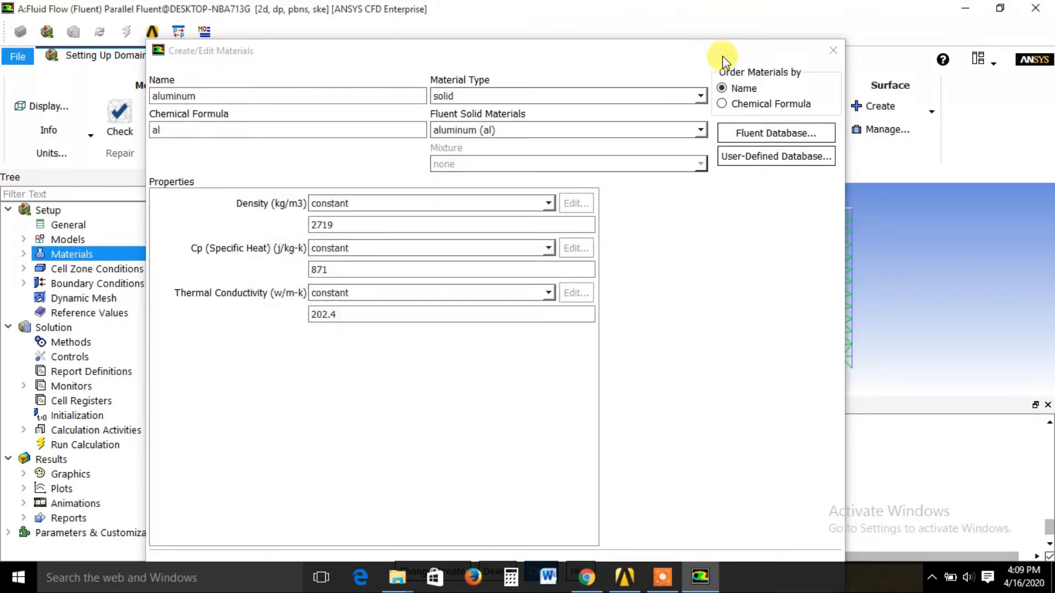
{"action": "left_click_drag", "start_coordinate": [703, 43], "coordinate": [656, 82]}
{"action": "left_click", "coordinate": [549, 477]}
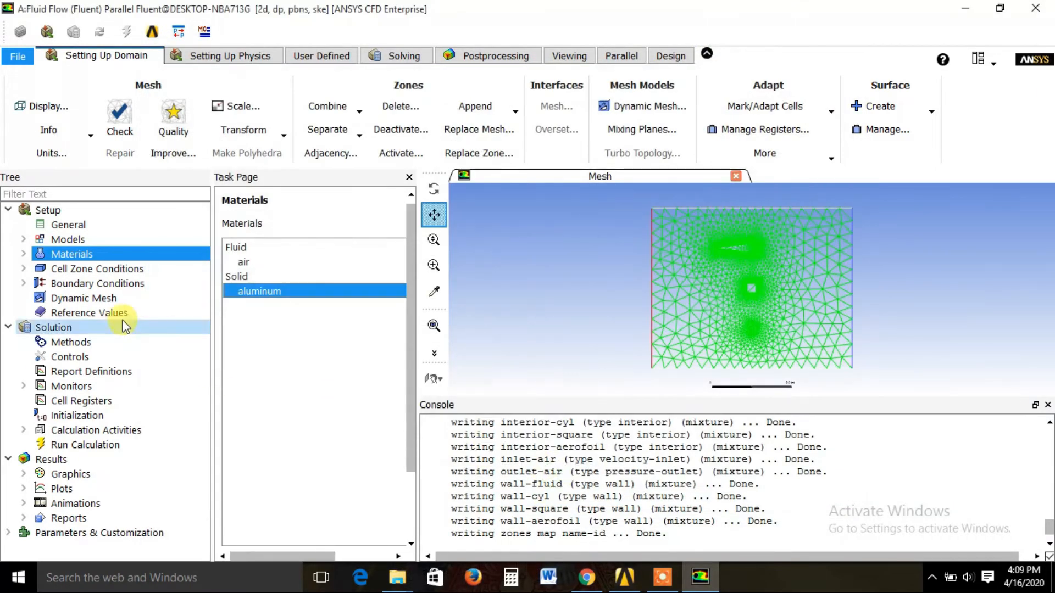
- Accept aluminum as the material of the aerofoil solid cell zone
{"action": "double_click", "coordinate": [52, 269]}
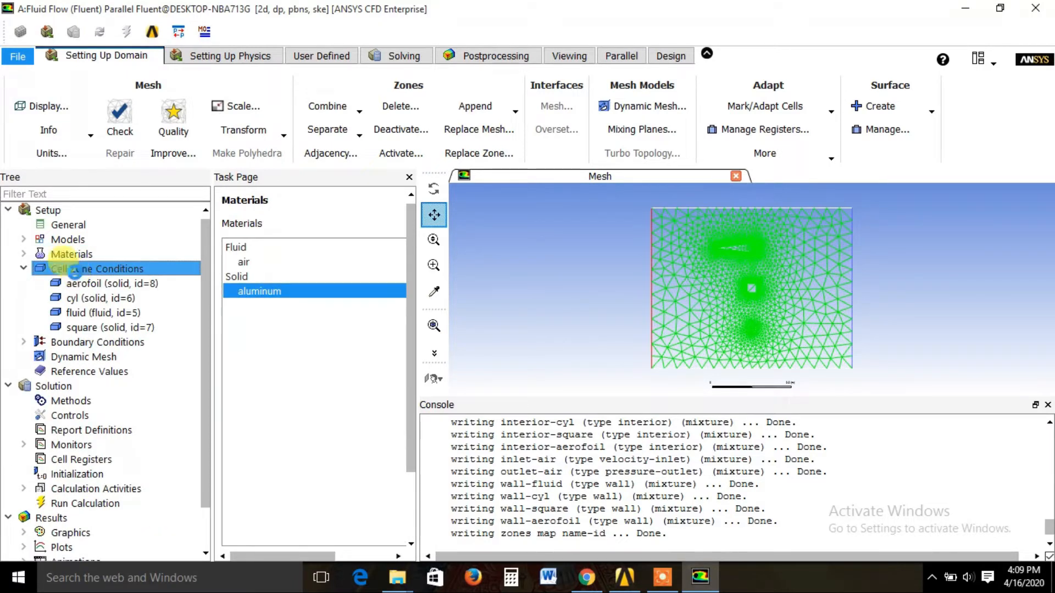
{"action": "left_click", "coordinate": [226, 277]}
{"action": "double_click", "coordinate": [238, 247]}
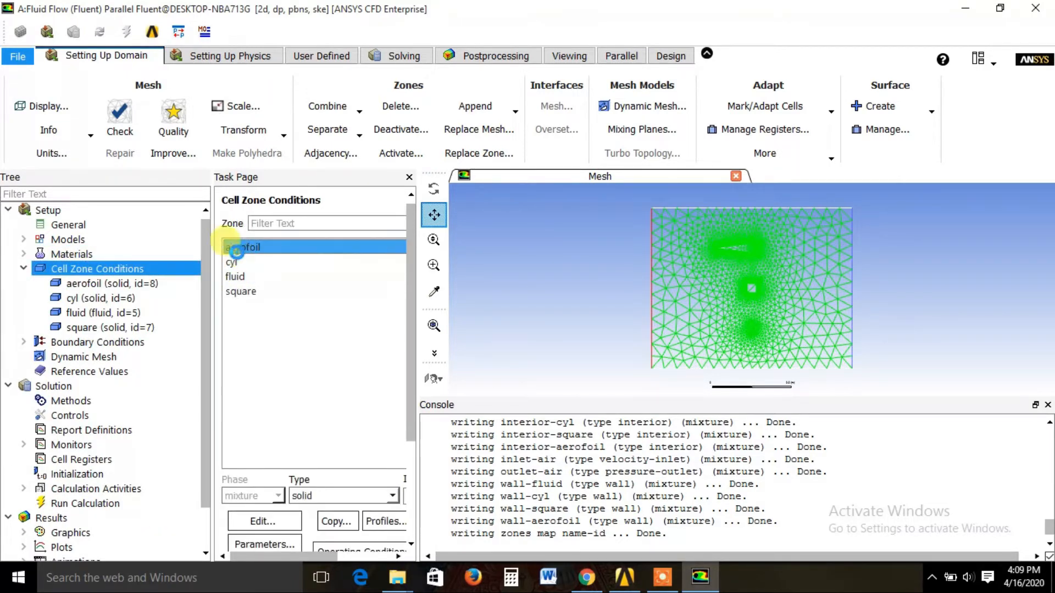
{"action": "left_click_drag", "start_coordinate": [406, 311], "coordinate": [495, 156]}
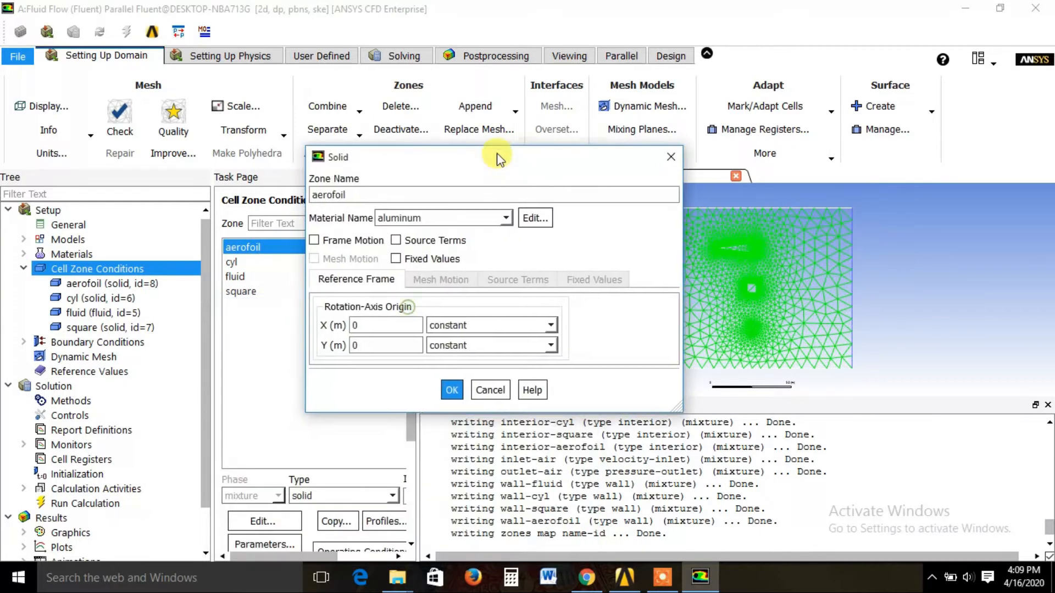
{"action": "left_click", "coordinate": [493, 220]}
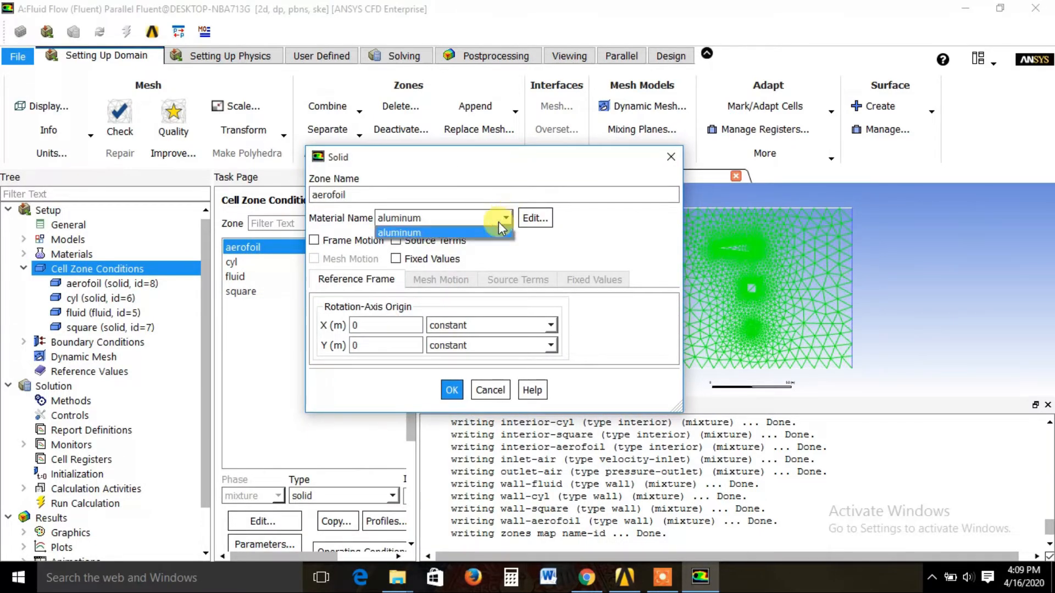
{"action": "left_click", "coordinate": [451, 390]}
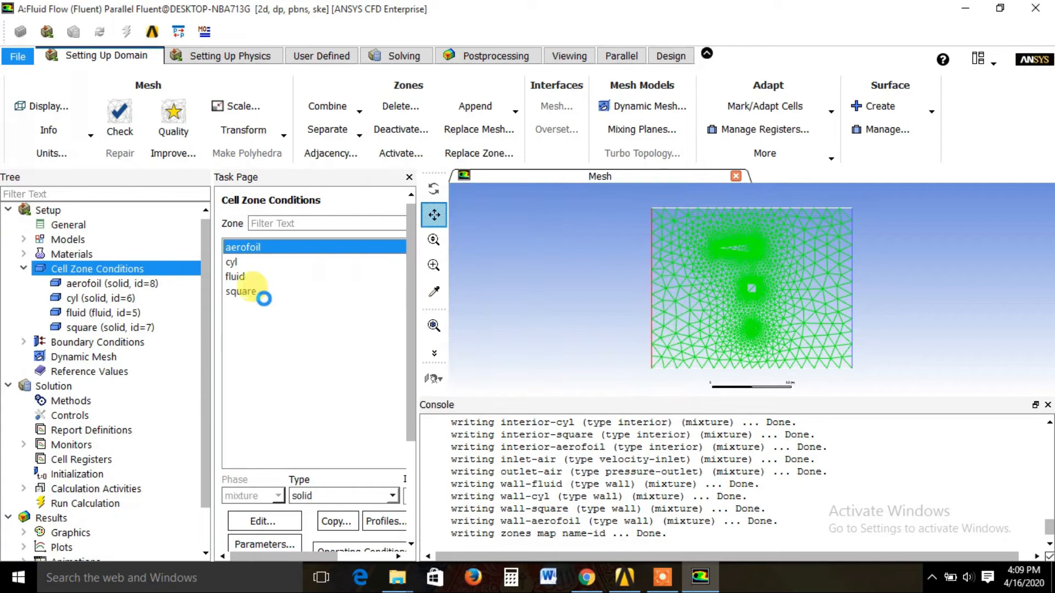
- Accept air as the material of the fluid cell zone
{"action": "double_click", "coordinate": [246, 278]}
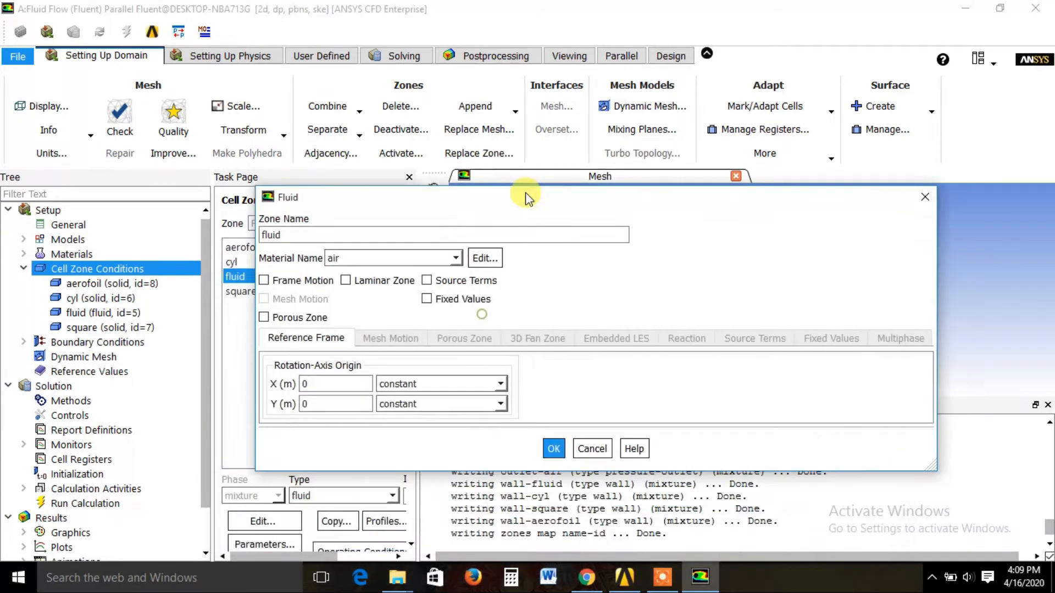
{"action": "left_click", "coordinate": [462, 246]}
{"action": "left_click", "coordinate": [432, 277]}
{"action": "left_click", "coordinate": [558, 439]}
- Check the material assigned to the cyl and square solid cell zones
{"action": "left_click", "coordinate": [246, 262]}
{"action": "double_click", "coordinate": [248, 263]}
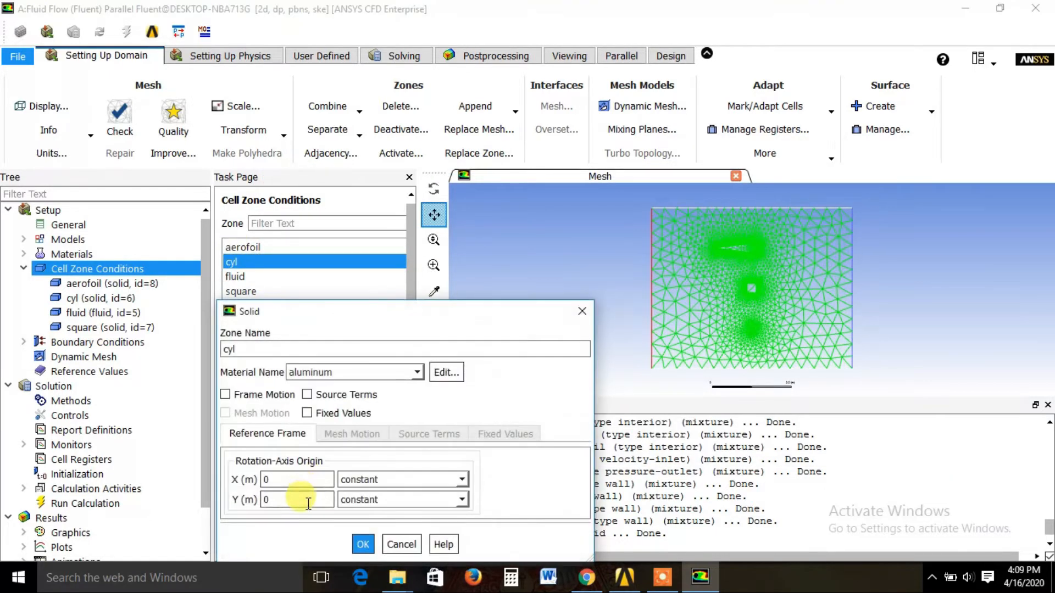
{"action": "left_click", "coordinate": [391, 453]}
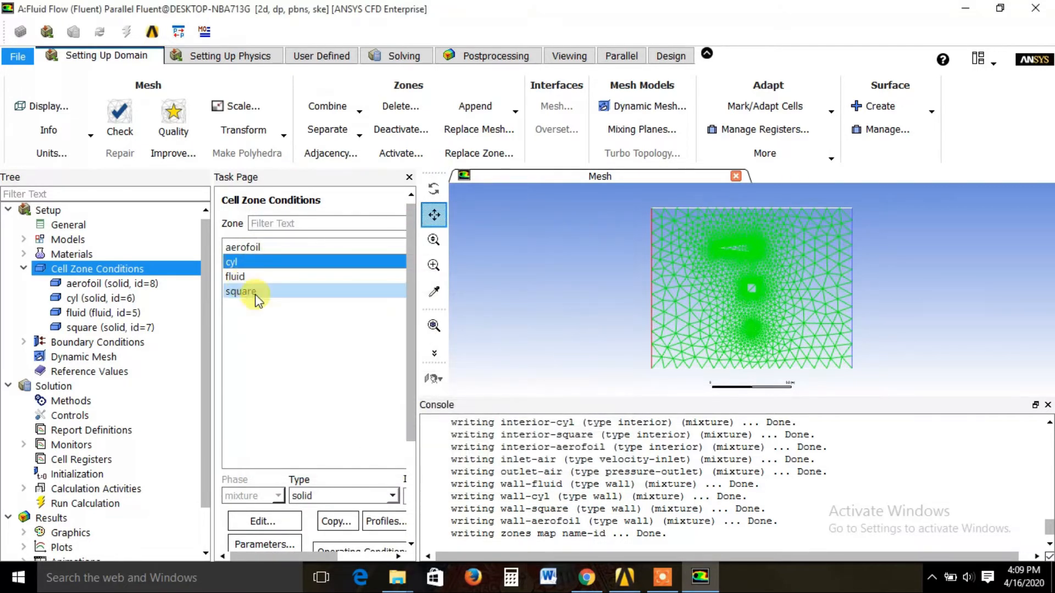
{"action": "double_click", "coordinate": [254, 291]}
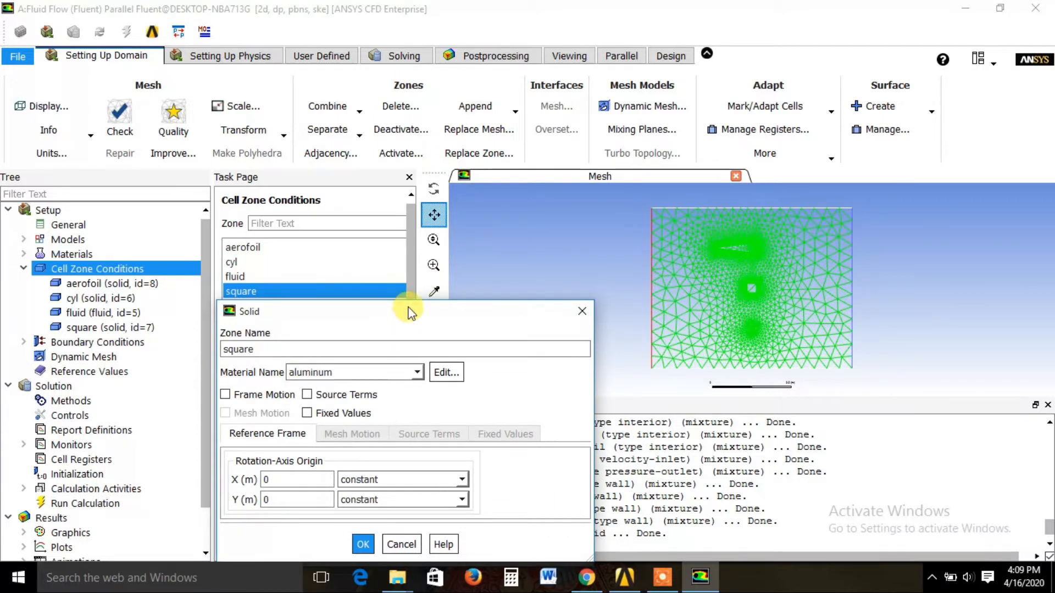
{"action": "left_click", "coordinate": [410, 462]}
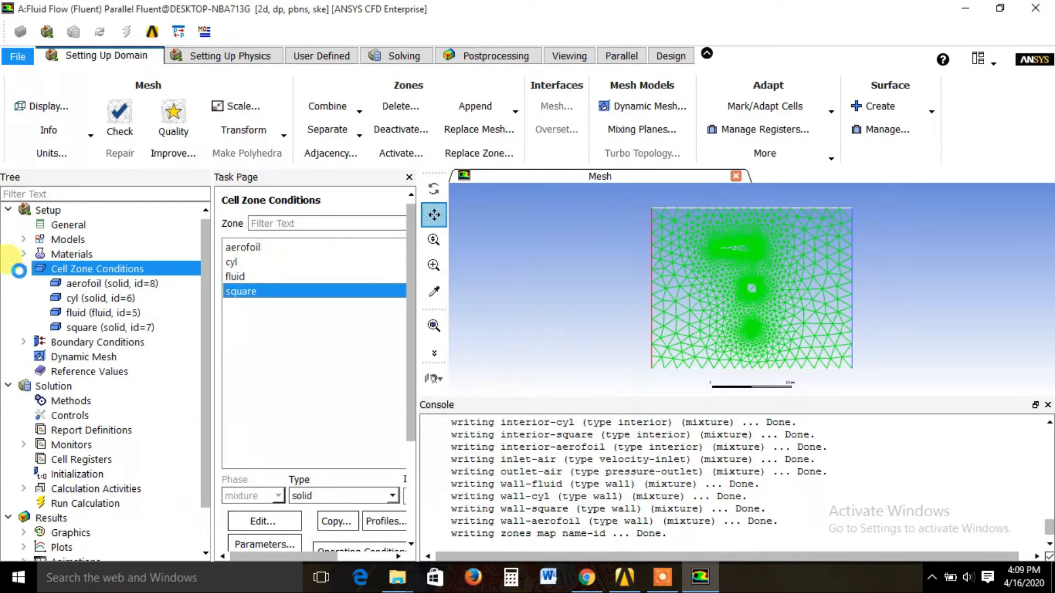
{"action": "left_click", "coordinate": [24, 269]}
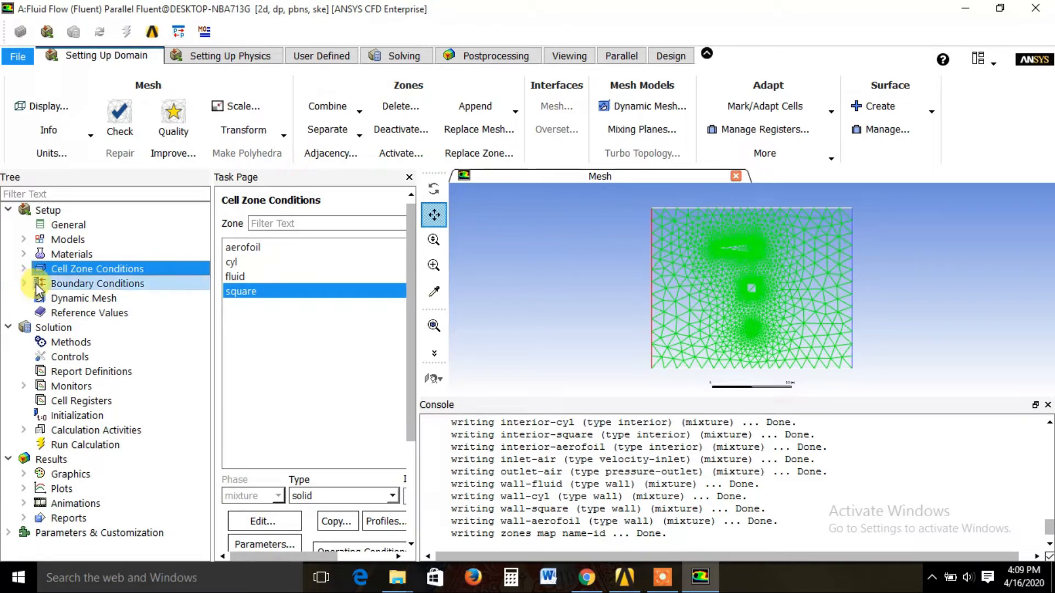
- Set the velocity magnitude of the inlet-air boundary to 0.5 m/s
{"action": "double_click", "coordinate": [38, 284]}
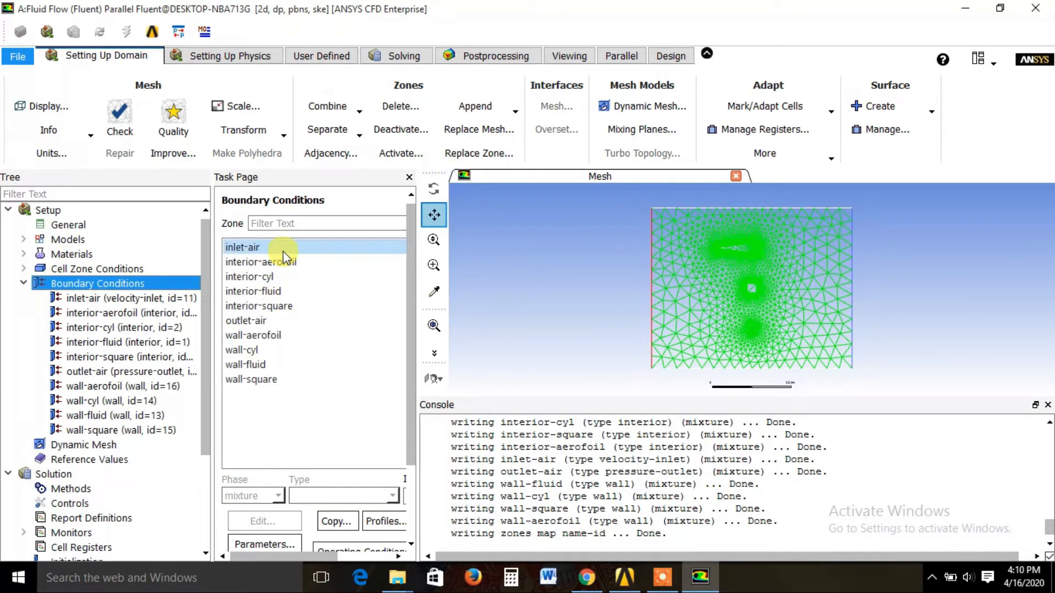
{"action": "left_click", "coordinate": [283, 252]}
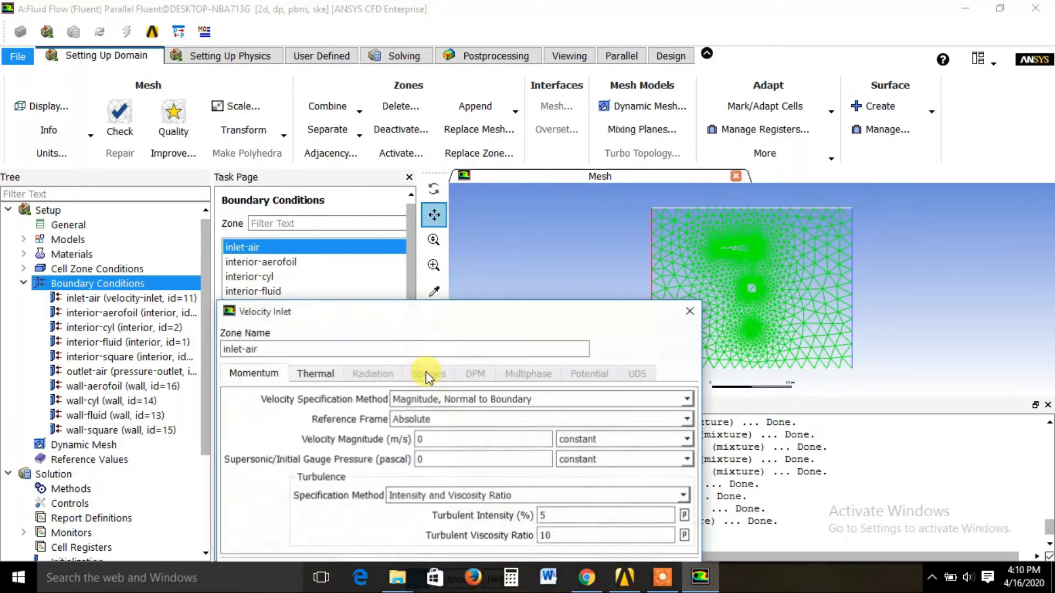
{"action": "left_click", "coordinate": [448, 441]}
{"action": "type", "text": ".5"}
{"action": "left_click_drag", "start_coordinate": [477, 321], "coordinate": [552, 168]}
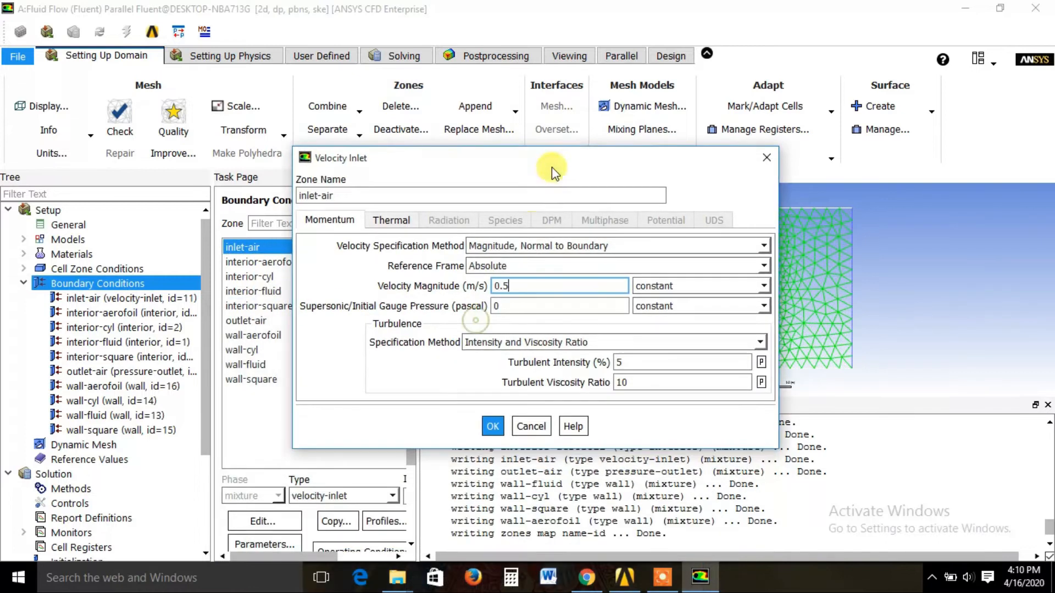
{"action": "left_click", "coordinate": [479, 423]}
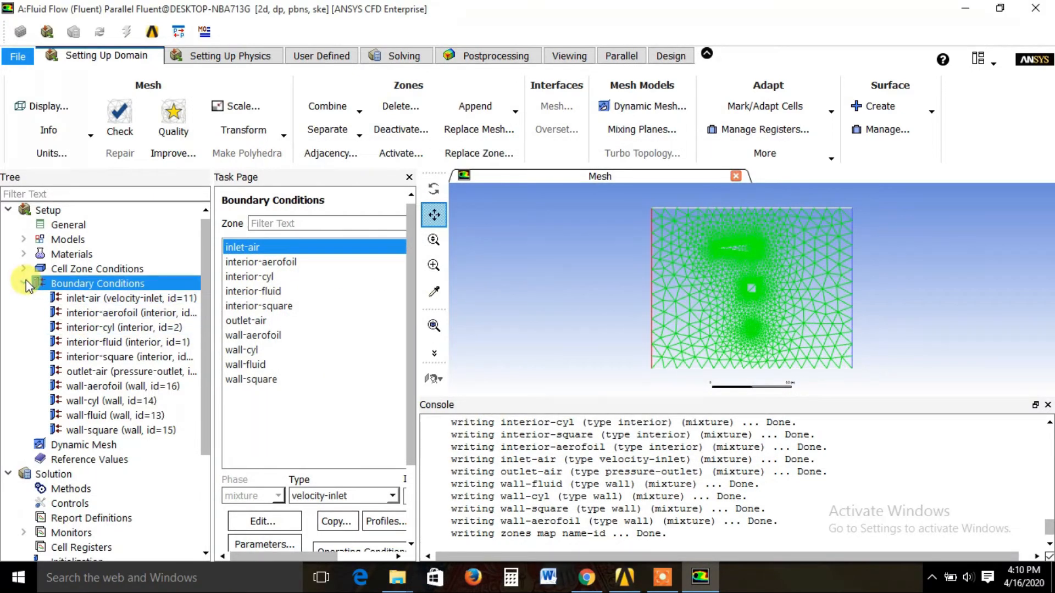
- Accept the outlet-air boundary as a pressure outlet with 0 pascal gauge pressure
{"action": "left_click", "coordinate": [245, 322]}
{"action": "left_click", "coordinate": [259, 519]}
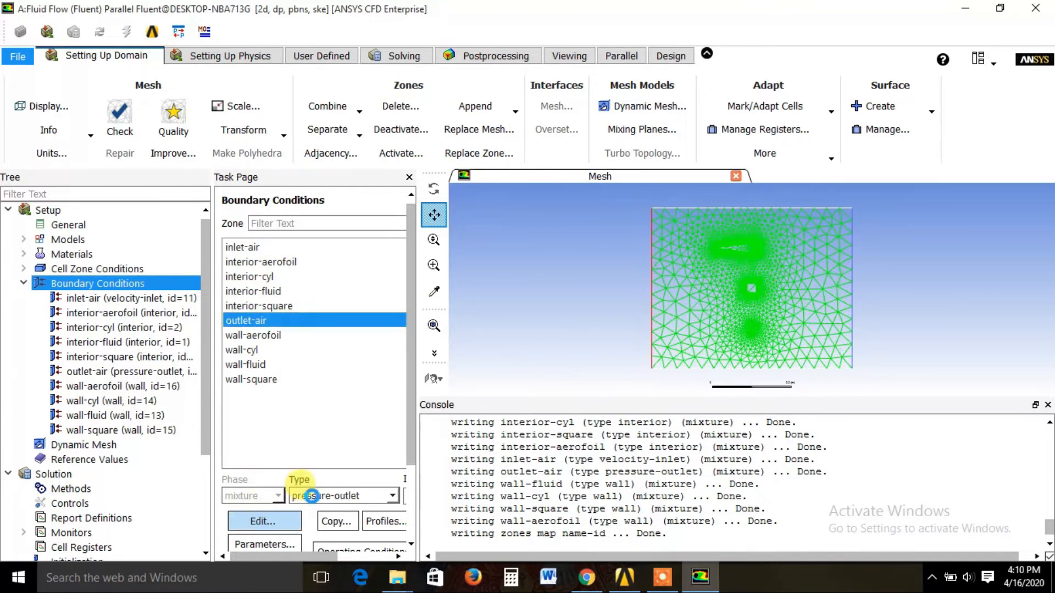
{"action": "left_click_drag", "start_coordinate": [443, 312], "coordinate": [486, 149]}
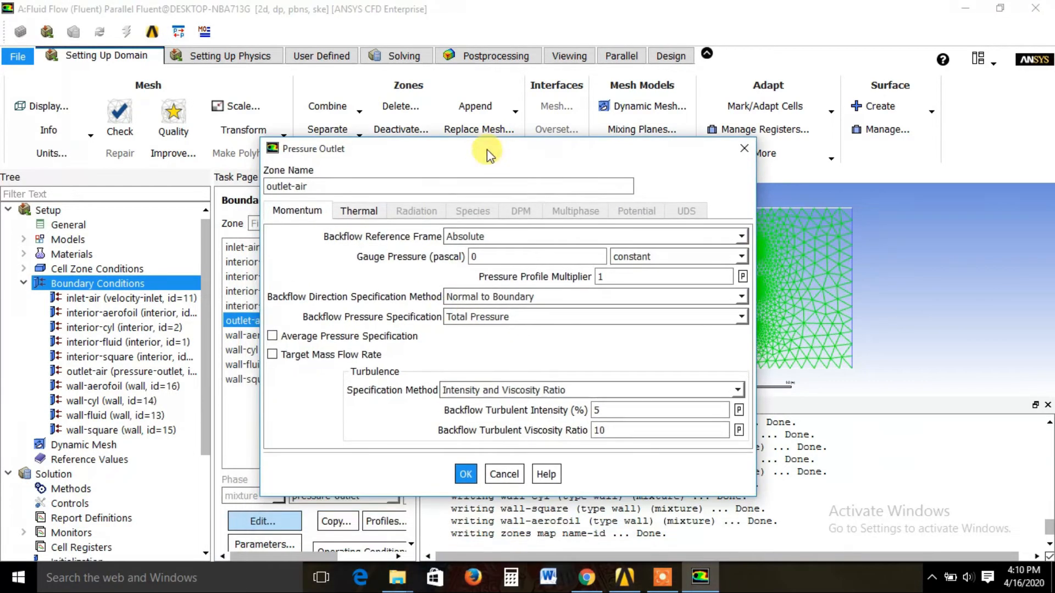
{"action": "left_click", "coordinate": [465, 474]}
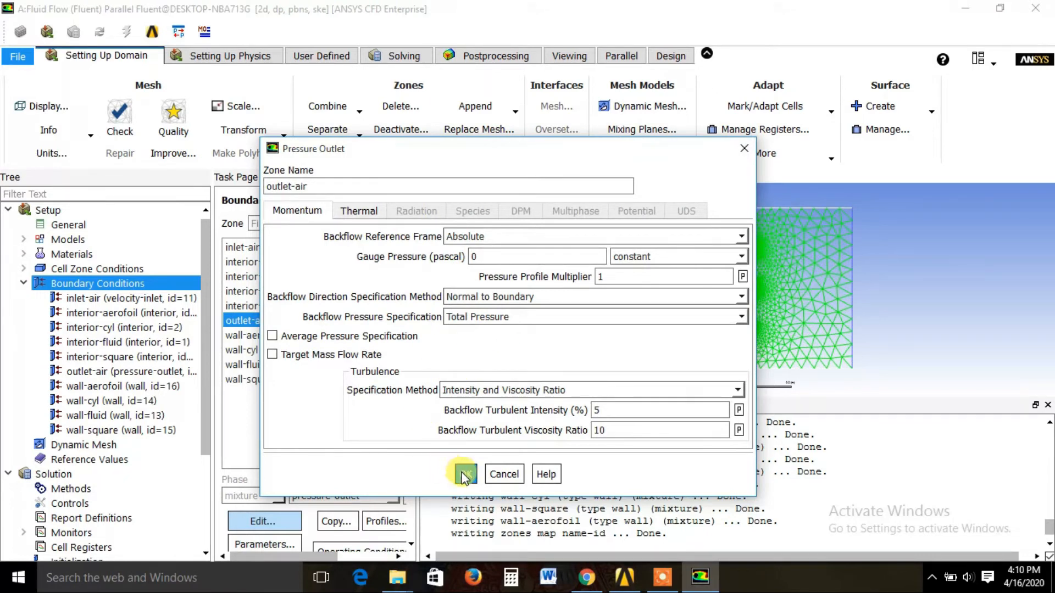
- Initialize the solution with the Hybrid Initialization method
{"action": "left_click", "coordinate": [23, 283]}
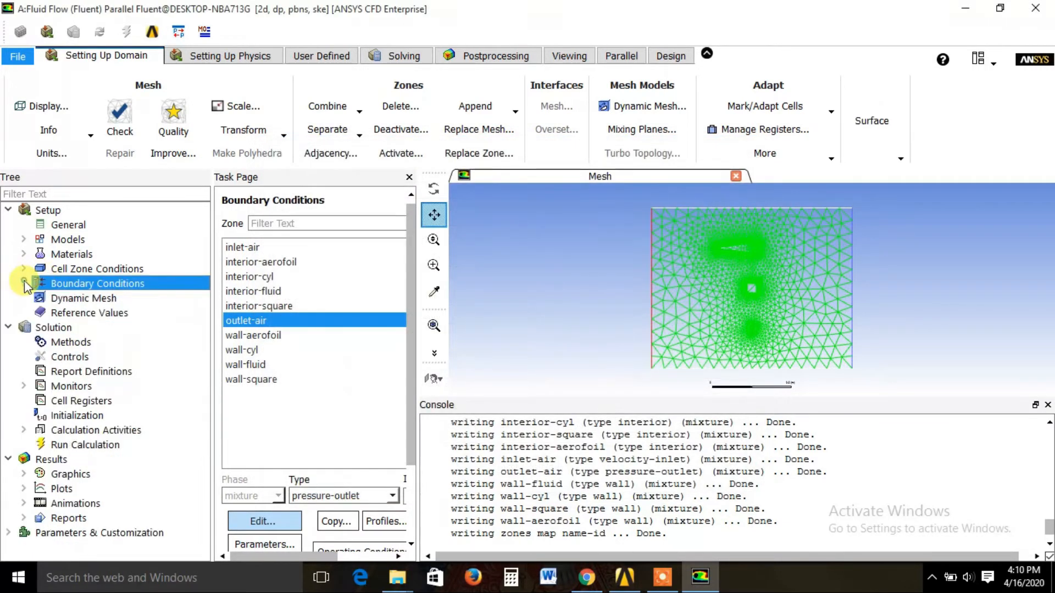
{"action": "left_click", "coordinate": [71, 416]}
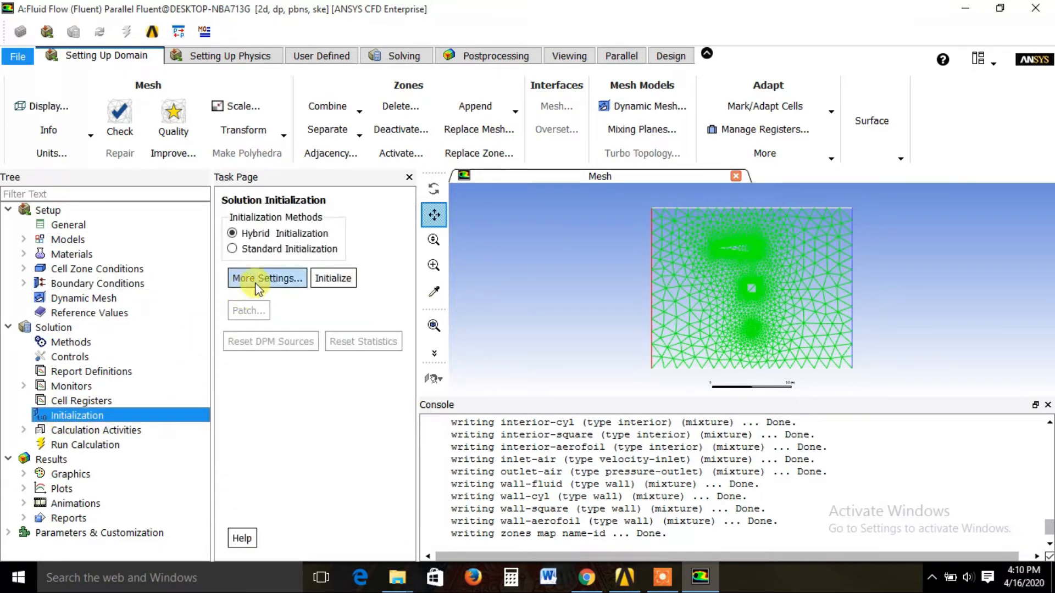
{"action": "left_click", "coordinate": [341, 278]}
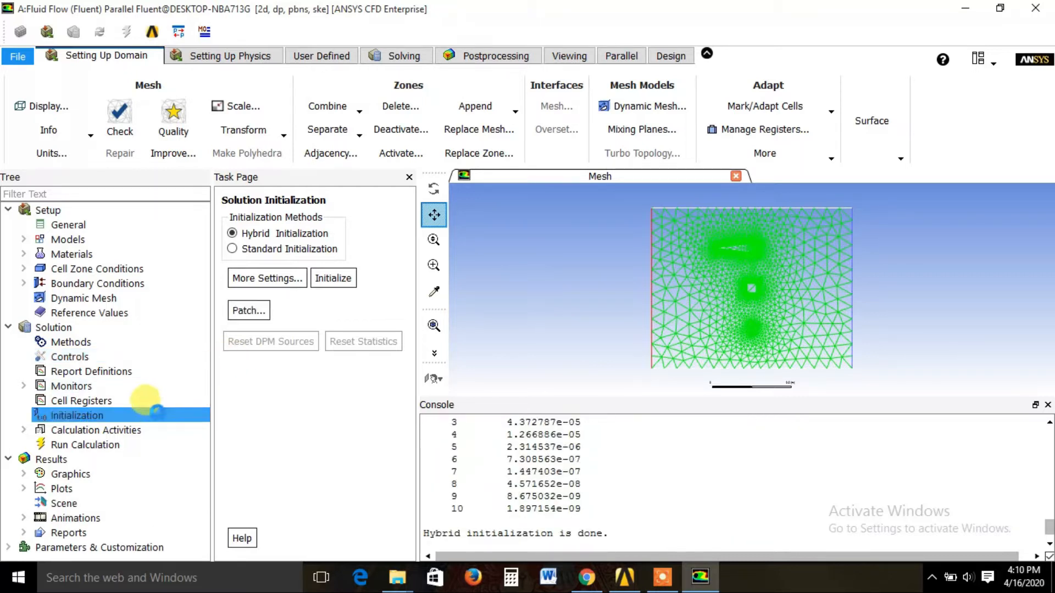
- Run the calculation with 500 iterations and check the final iterations in the console
{"action": "left_click", "coordinate": [116, 447]}
{"action": "double_click", "coordinate": [263, 282]}
{"action": "type", "text": "500"}
{"action": "left_click", "coordinate": [247, 383]}
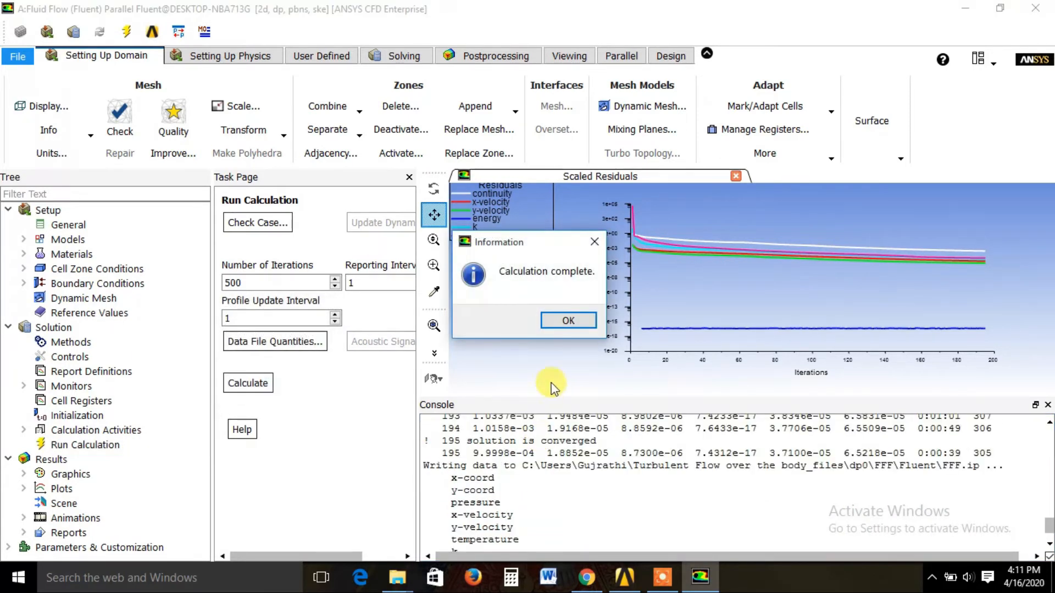
{"action": "left_click", "coordinate": [567, 320]}
{"action": "scroll", "coordinate": [479, 483], "scroll_direction": "up", "scroll_amount": 1}
{"action": "left_click_drag", "start_coordinate": [467, 488], "coordinate": [597, 487]}
{"action": "triple_click", "coordinate": [470, 488]}
{"action": "left_click", "coordinate": [440, 507]}
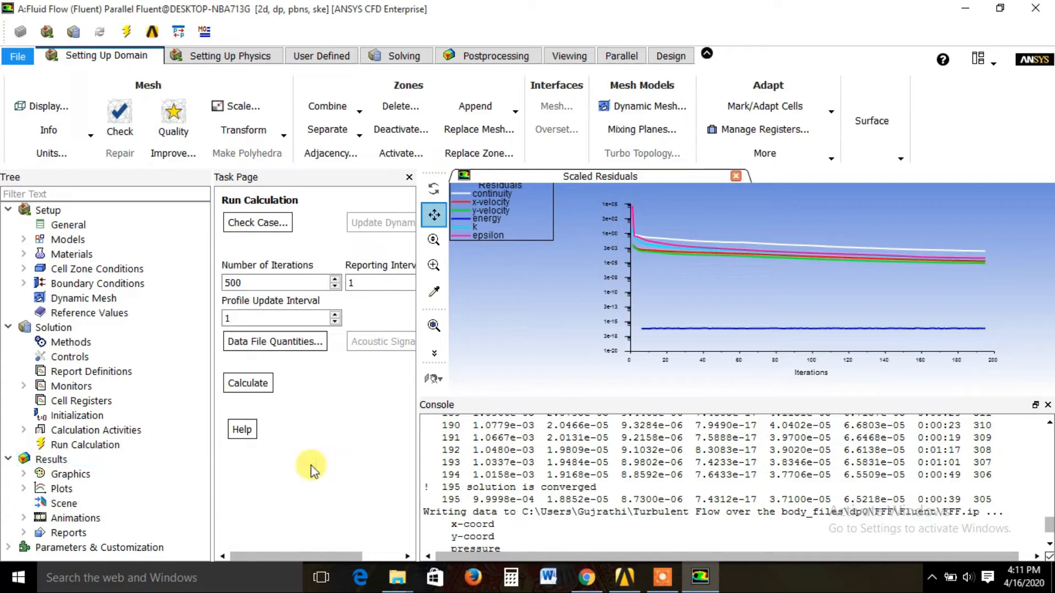
- Create and display a filled static pressure contour on the interior-fluid surface
{"action": "left_click", "coordinate": [23, 473]}
{"action": "left_click", "coordinate": [72, 503]}
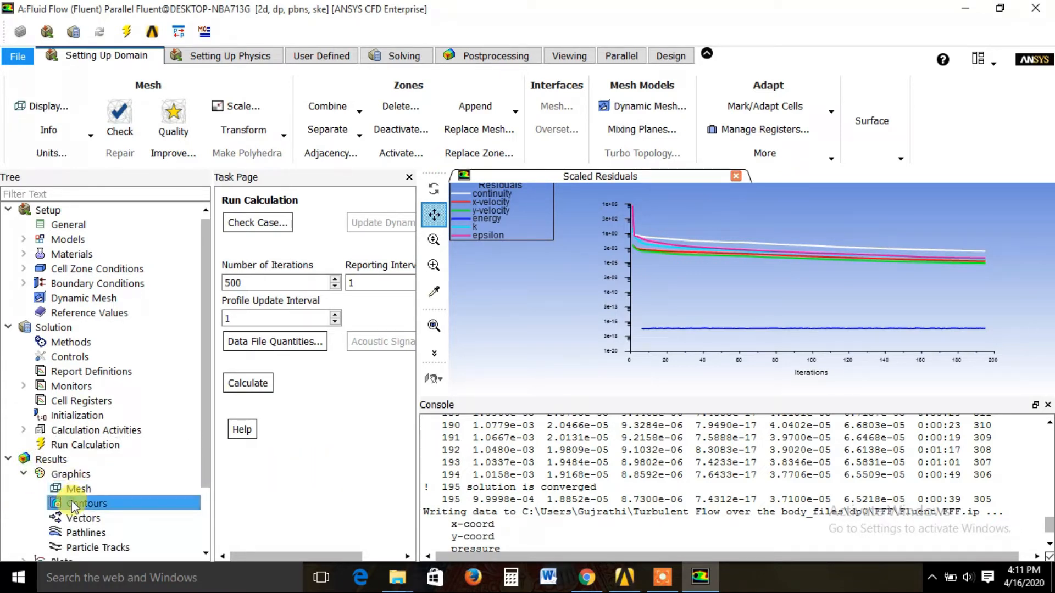
{"action": "double_click", "coordinate": [72, 503]}
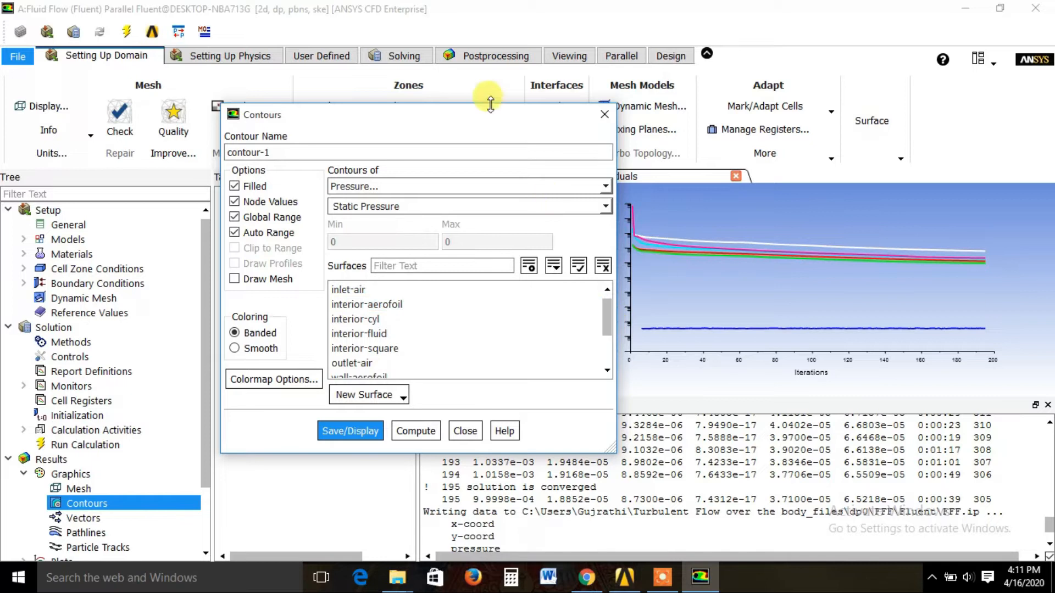
{"action": "left_click_drag", "start_coordinate": [478, 113], "coordinate": [493, 106]}
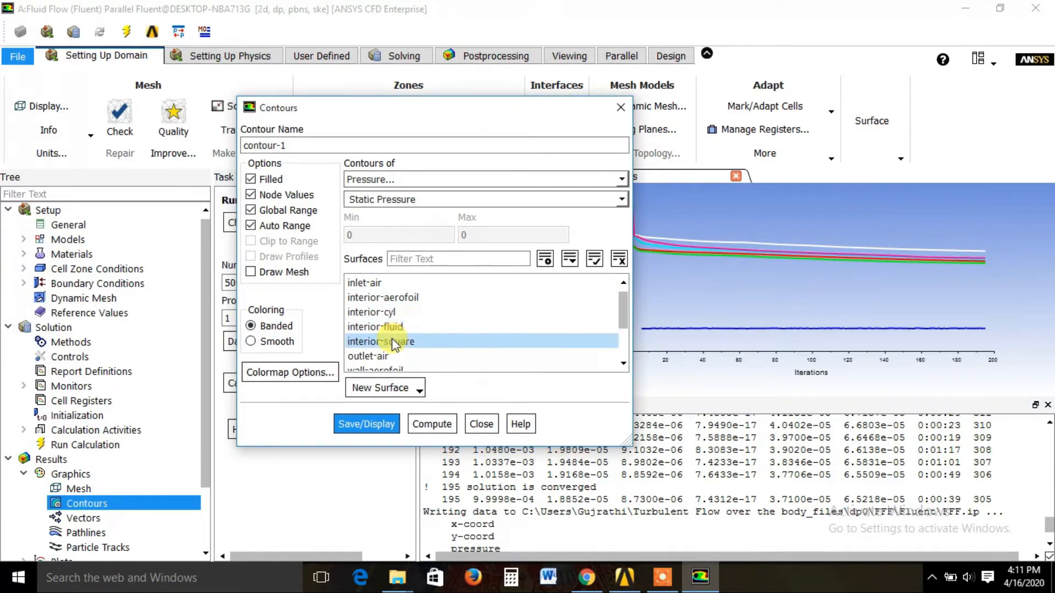
{"action": "scroll", "coordinate": [391, 337], "scroll_direction": "down", "scroll_amount": 1}
{"action": "left_click", "coordinate": [392, 286]}
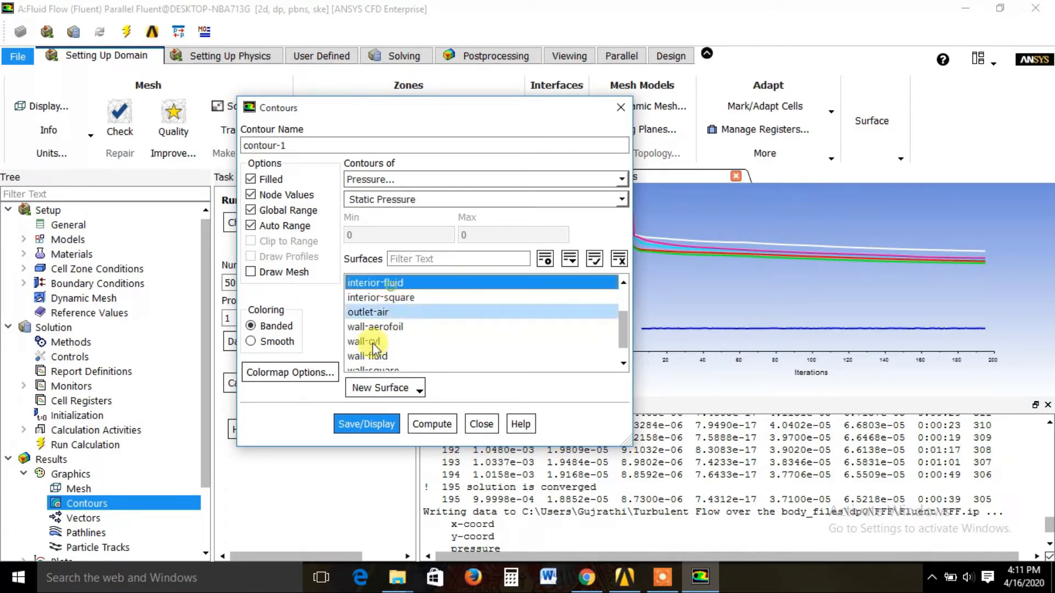
{"action": "left_click", "coordinate": [360, 420]}
{"action": "left_click_drag", "start_coordinate": [470, 114], "coordinate": [454, 113]}
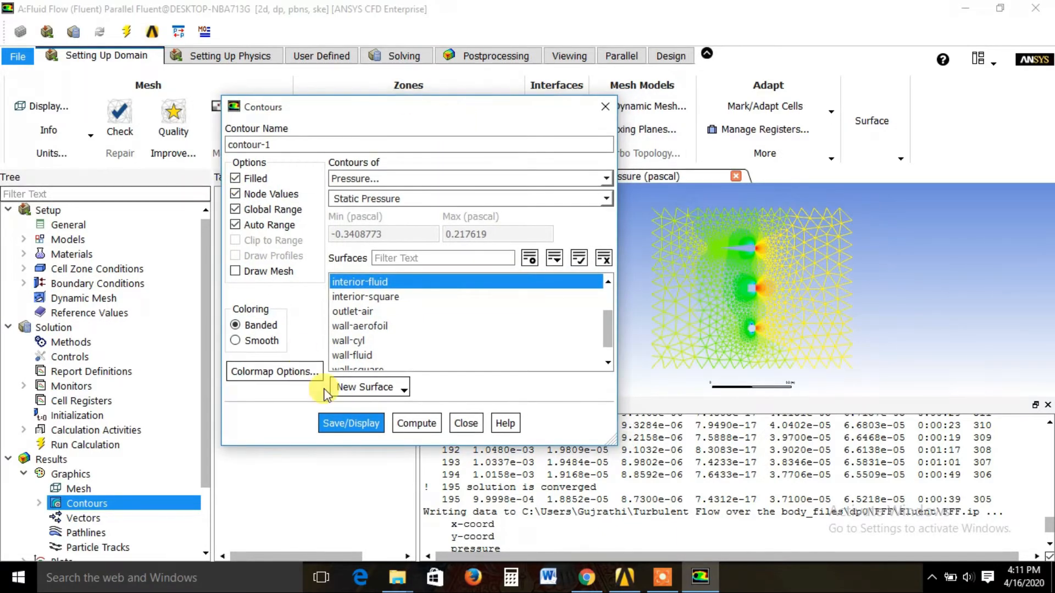
- Switch the contour-1 plot to velocity magnitude and display it
{"action": "left_click", "coordinate": [412, 178]}
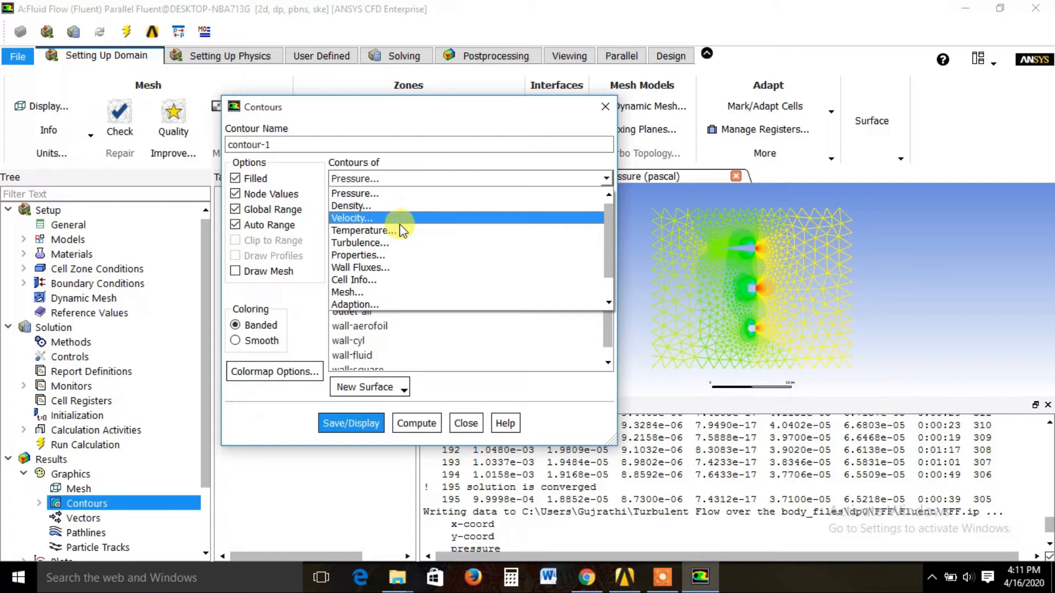
{"action": "left_click", "coordinate": [397, 221]}
{"action": "left_click", "coordinate": [360, 421]}
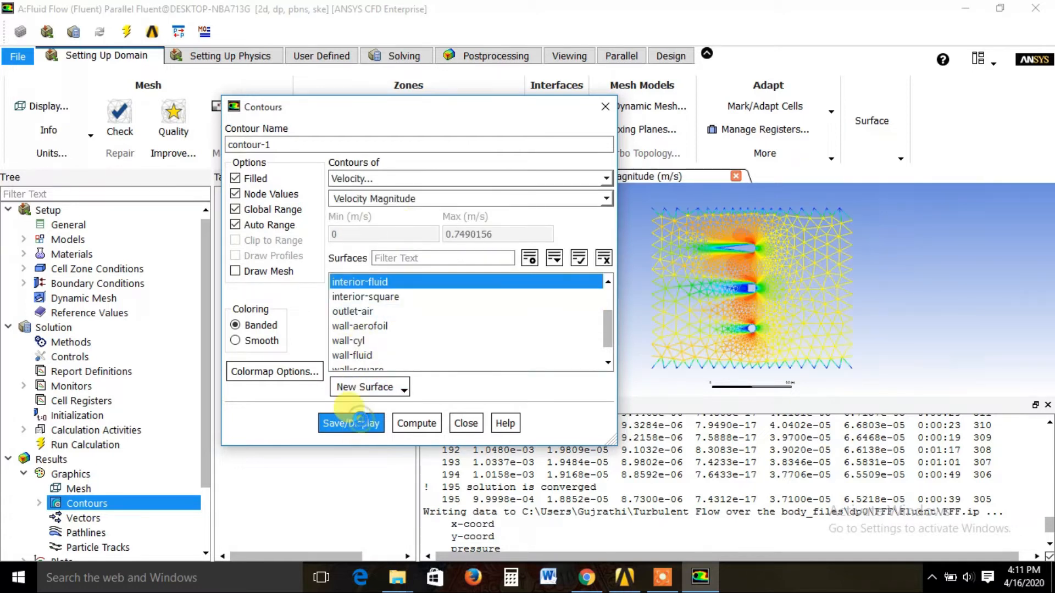
{"action": "left_click", "coordinate": [465, 423]}
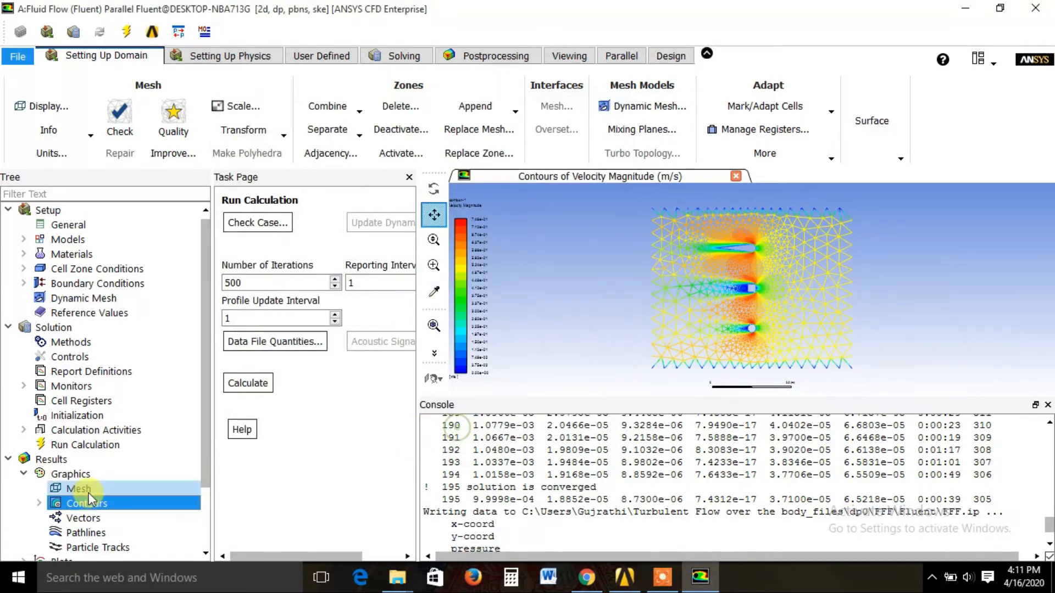
- Create and display a second, filled velocity magnitude contour on the interior-fluid surface
{"action": "double_click", "coordinate": [67, 504]}
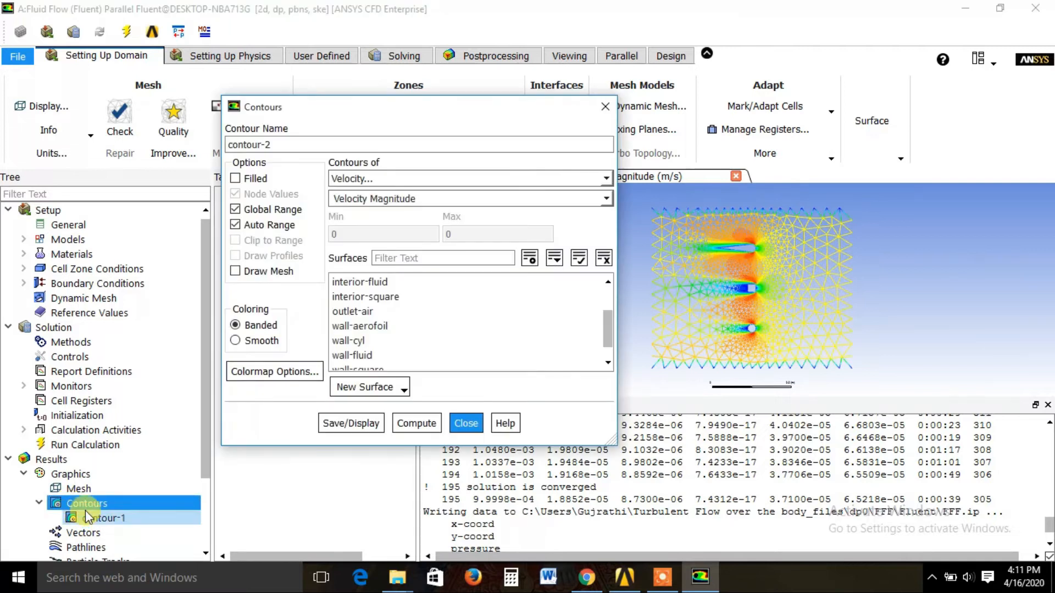
{"action": "left_click", "coordinate": [235, 178]}
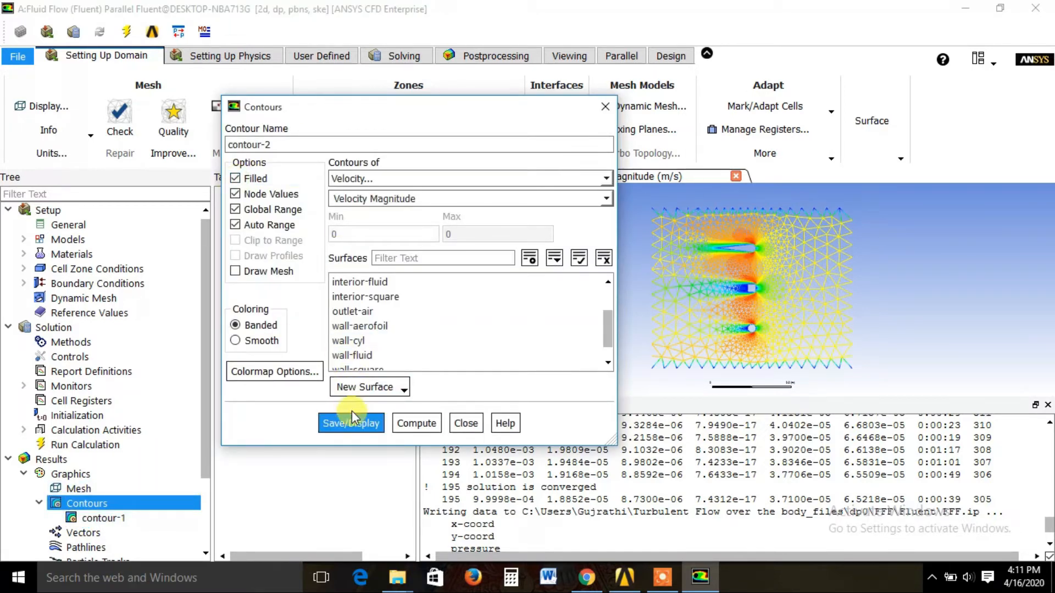
{"action": "scroll", "coordinate": [375, 305], "scroll_direction": "down", "scroll_amount": 1}
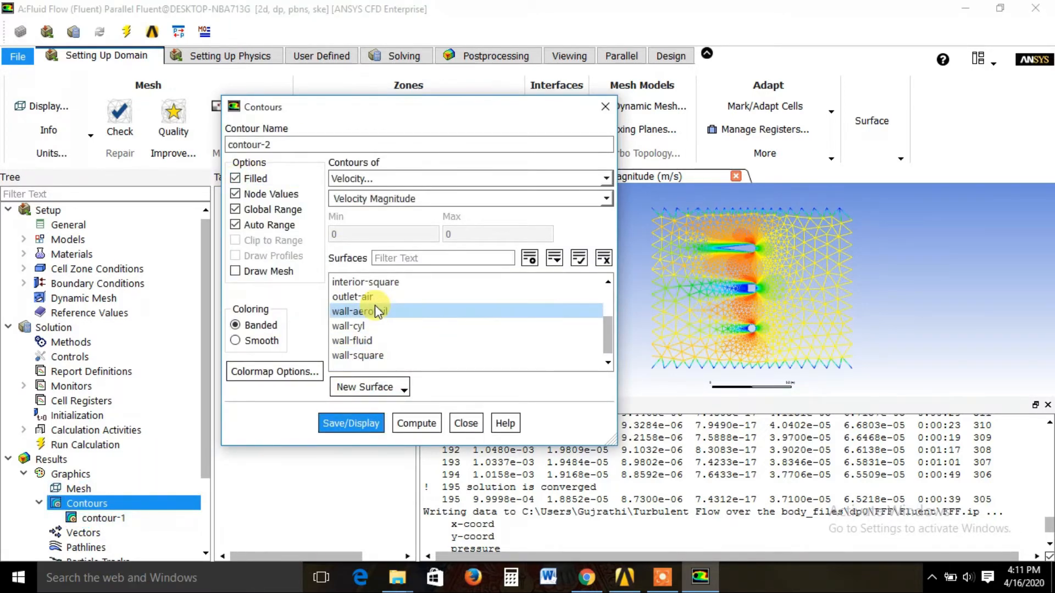
{"action": "scroll", "coordinate": [376, 297], "scroll_direction": "up", "scroll_amount": 3}
{"action": "scroll", "coordinate": [378, 296], "scroll_direction": "down", "scroll_amount": 2}
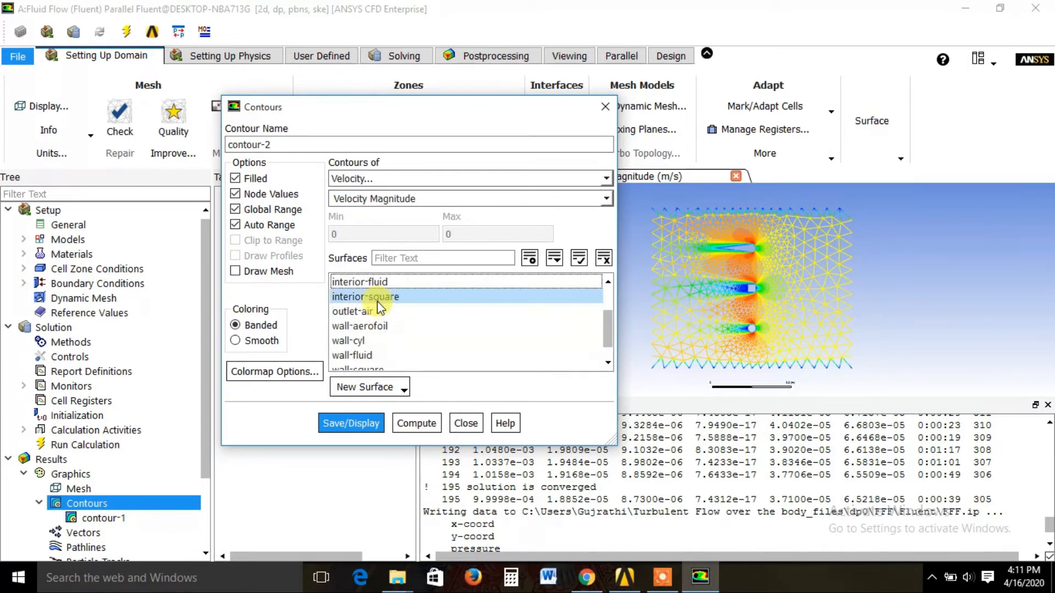
{"action": "left_click", "coordinate": [380, 283]}
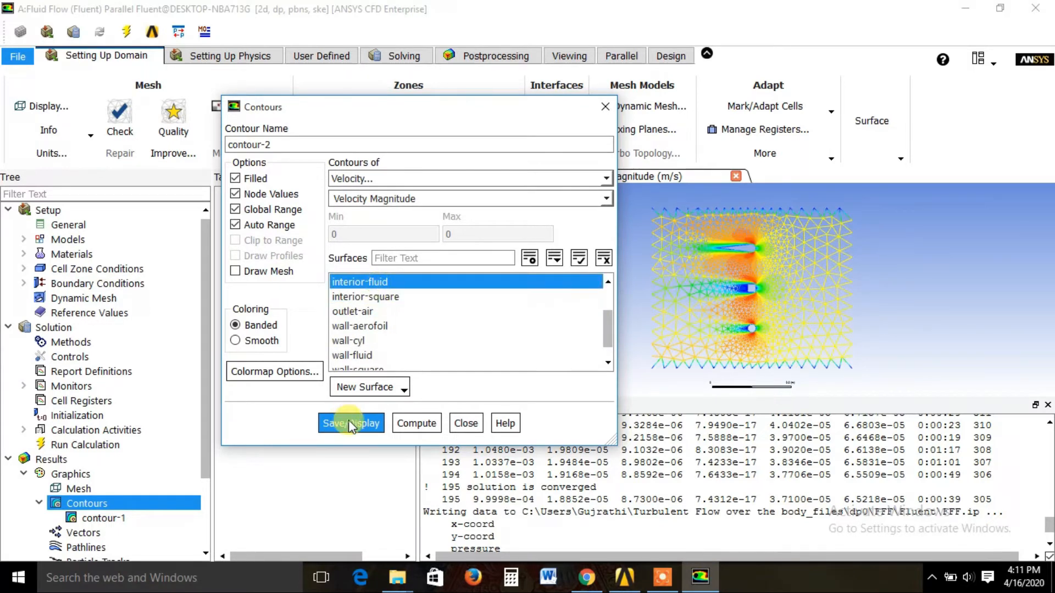
{"action": "left_click", "coordinate": [350, 424]}
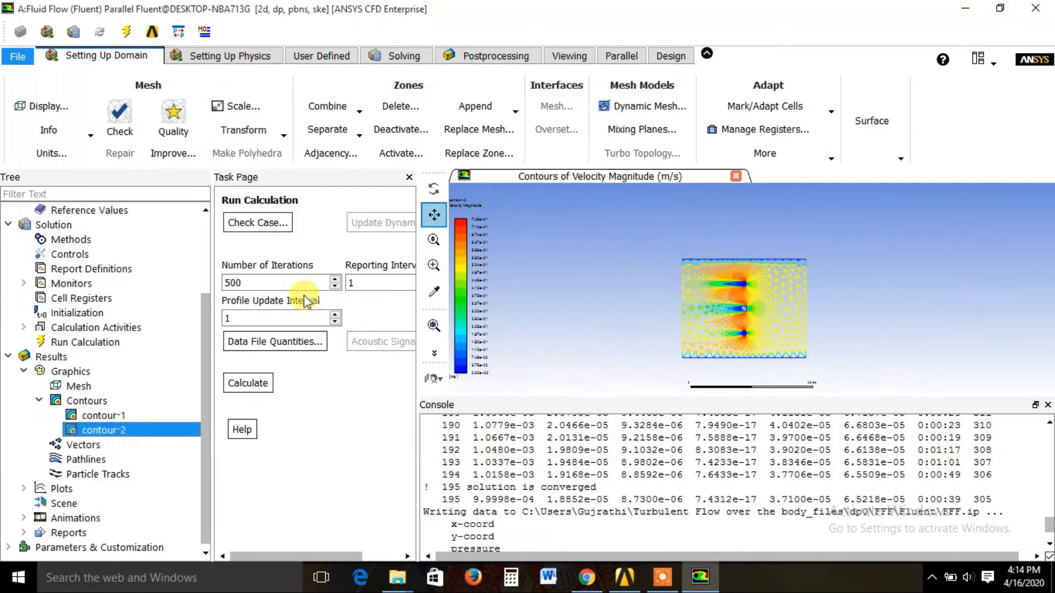
- Close Fluent, choosing to use the settings changes for current and future calculations
{"action": "left_click", "coordinate": [31, 54]}
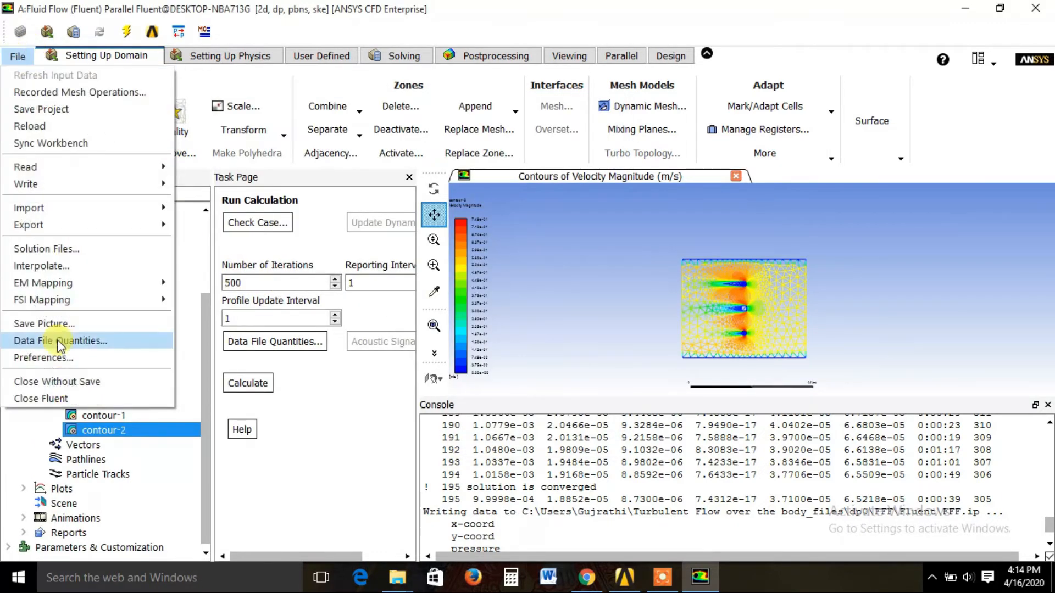
{"action": "left_click", "coordinate": [60, 398]}
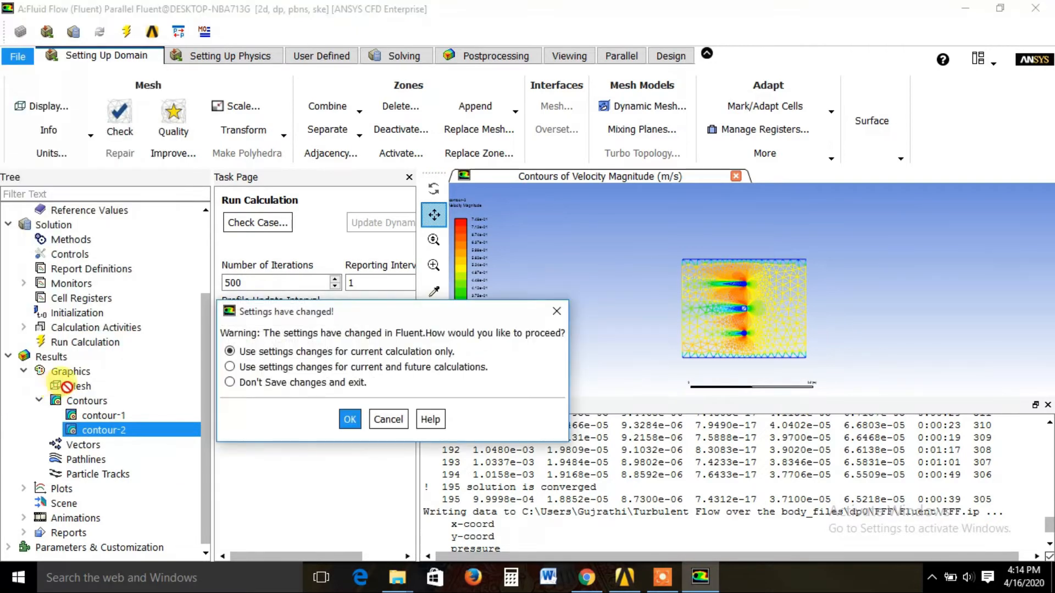
{"action": "left_click", "coordinate": [317, 366]}
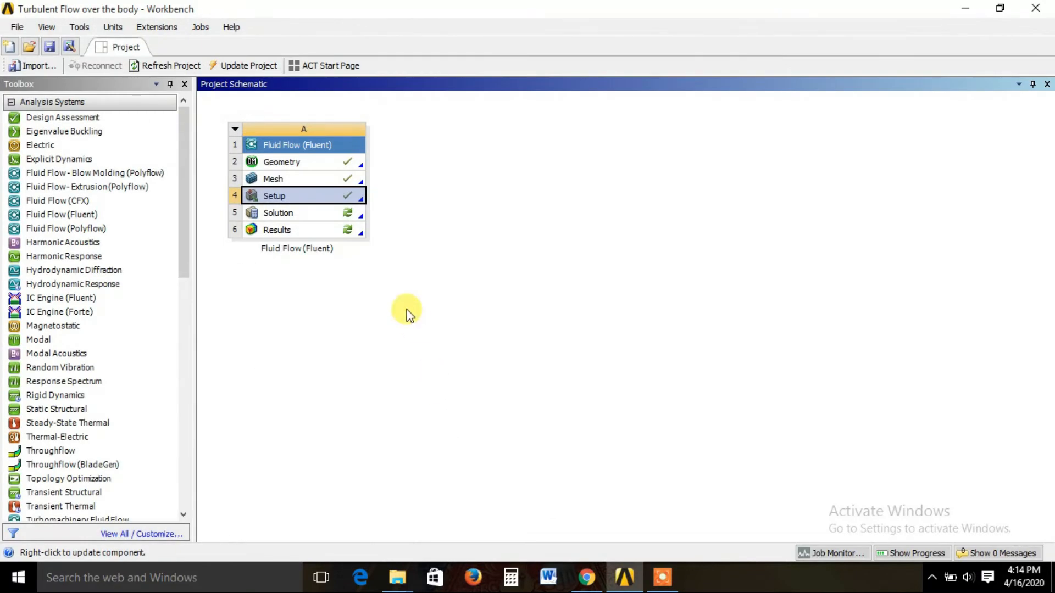
- Update the Solution cell of the Fluid Flow (Fluent) system in Workbench
{"action": "right_click", "coordinate": [350, 212]}
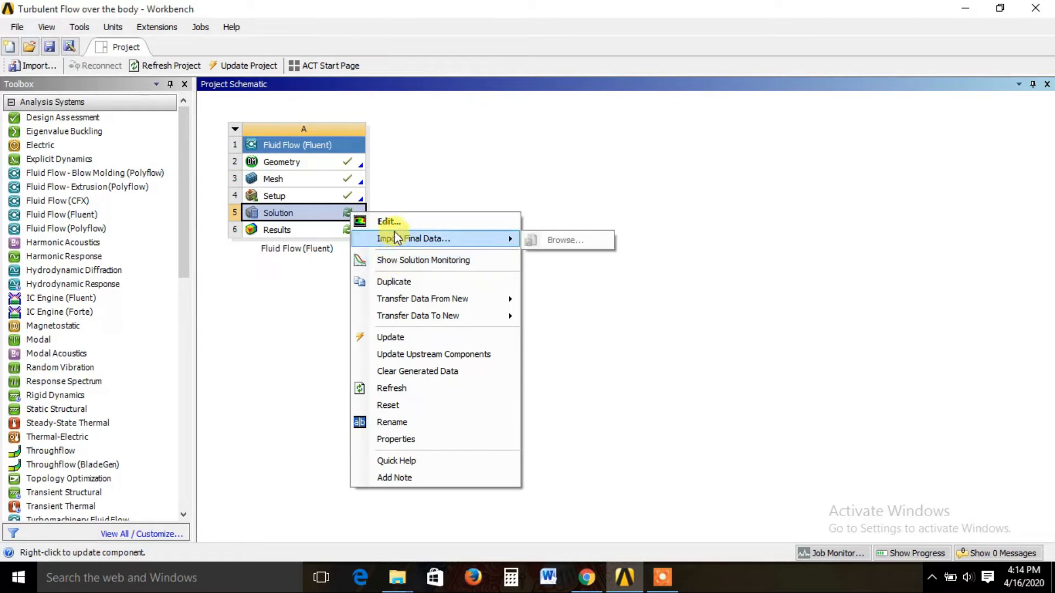
{"action": "left_click", "coordinate": [400, 336]}
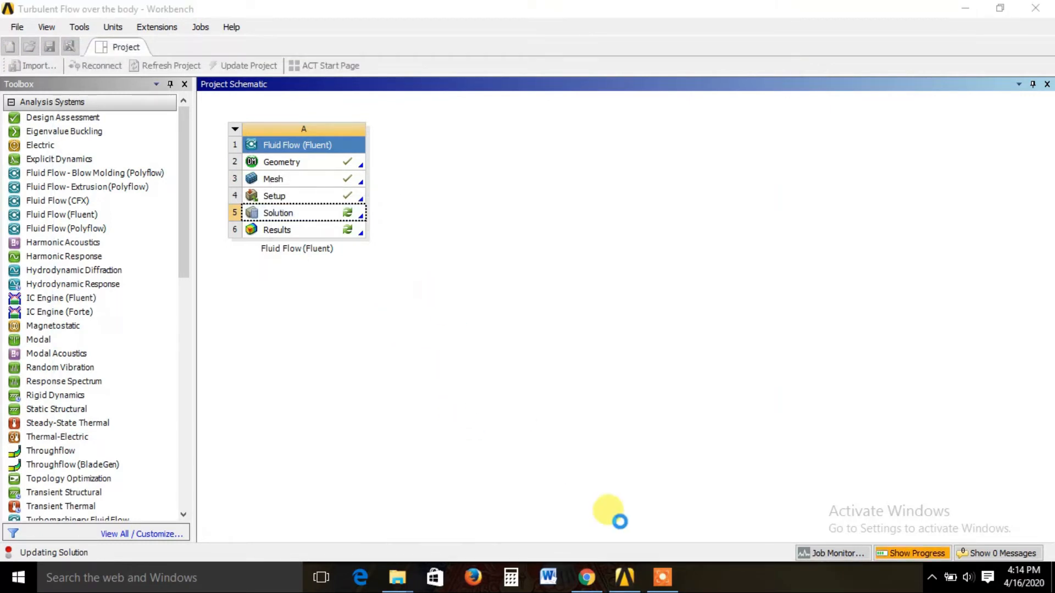
{"action": "mouse_move", "coordinate": [665, 575]}
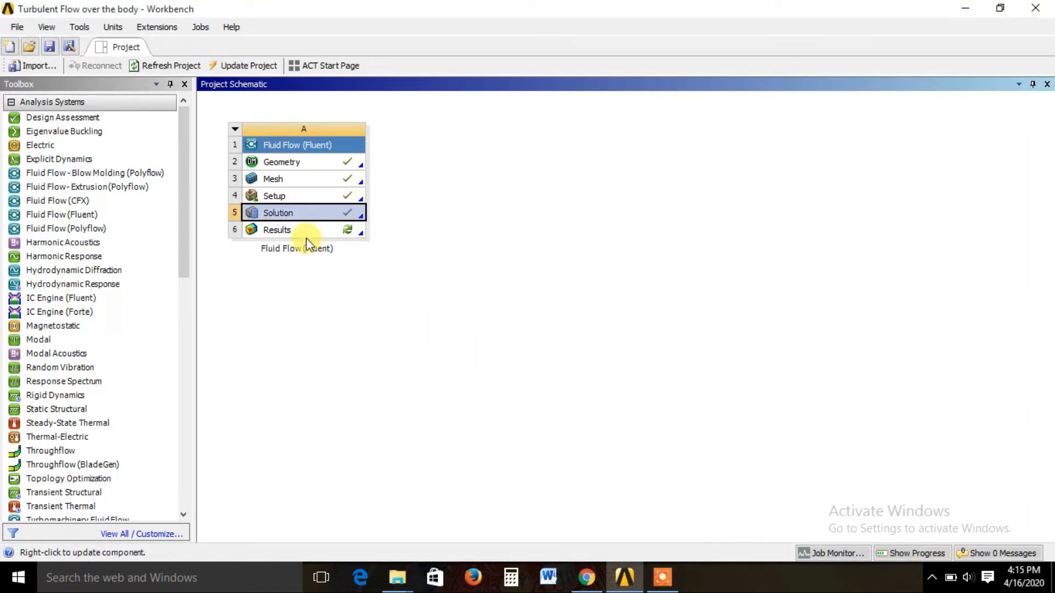
- Open the Results cell of the Fluid Flow (Fluent) system for editing and switch to CFD-Post
{"action": "right_click", "coordinate": [327, 233]}
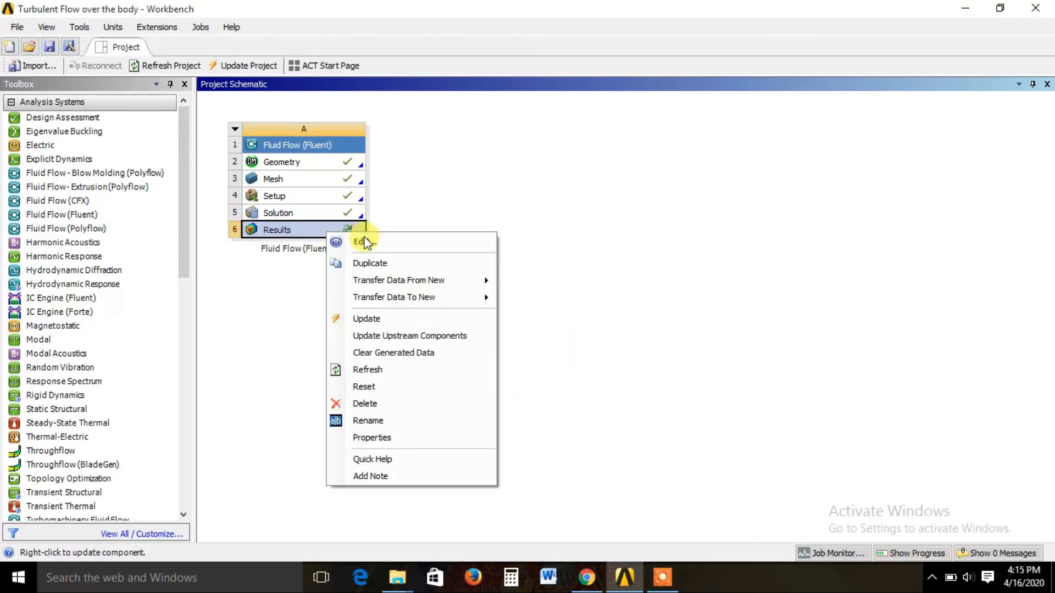
{"action": "left_click", "coordinate": [366, 243]}
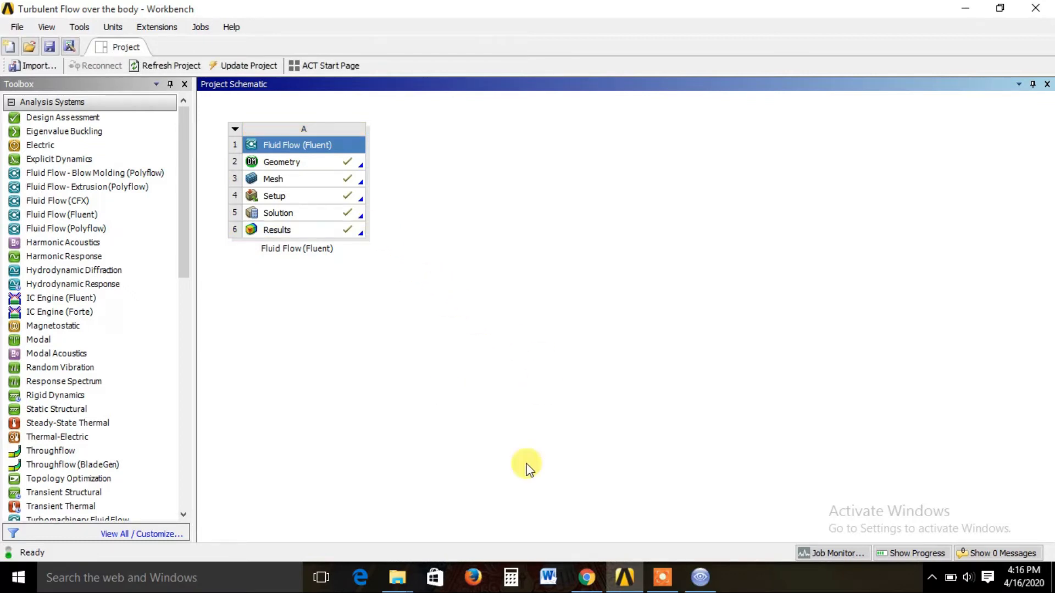
{"action": "left_click", "coordinate": [700, 574]}
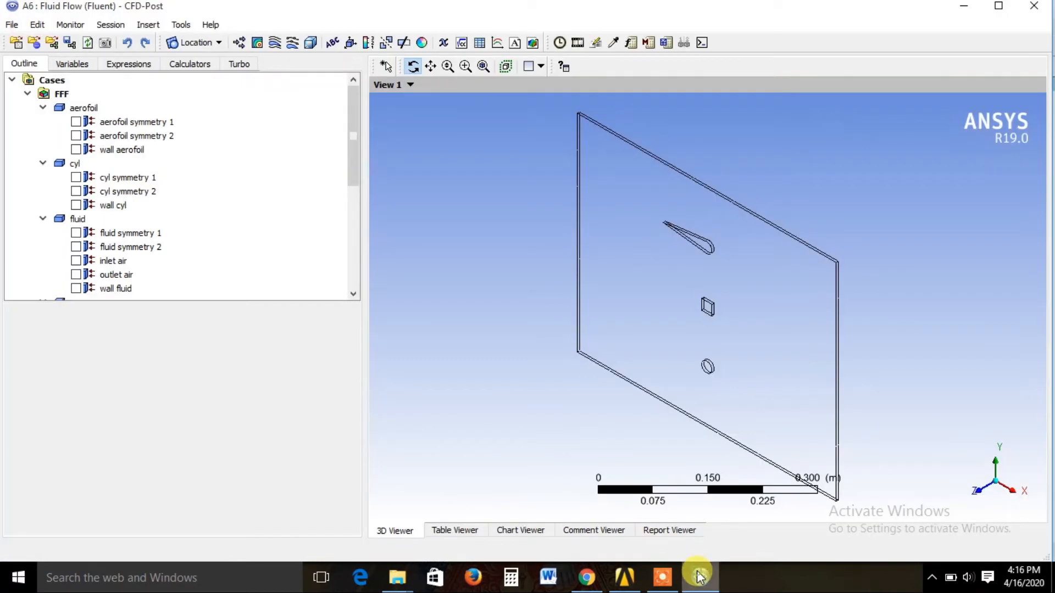
{"action": "mouse_move", "coordinate": [354, 137]}
{"action": "left_mouse_down"}
{"action": "mouse_move", "coordinate": [348, 245]}
{"action": "mouse_move", "coordinate": [347, 120]}
{"action": "left_mouse_up"}
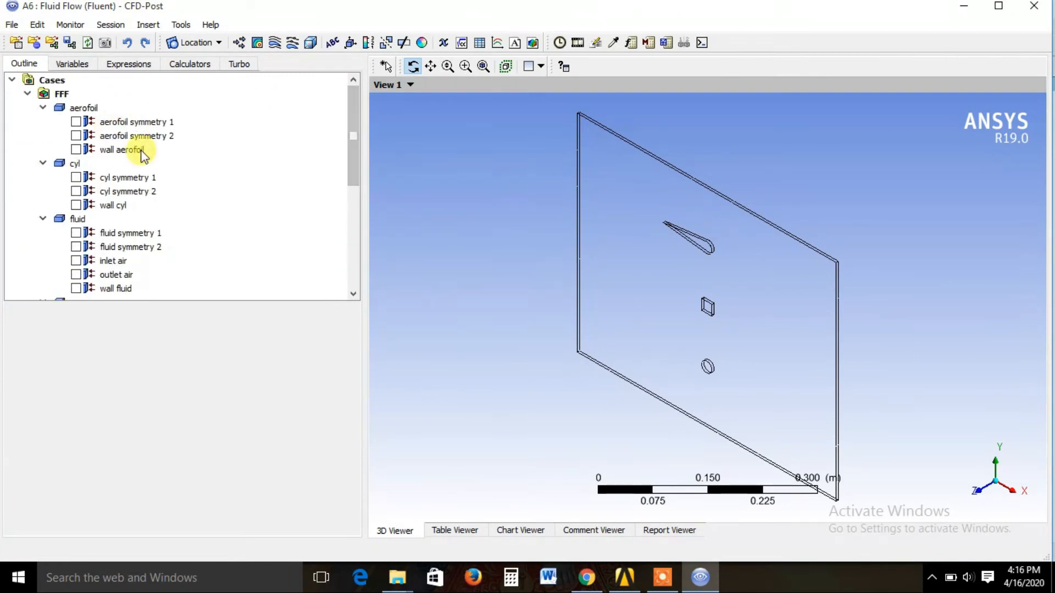
- Orient the view along the Z axis and create a pressure contour on fluid symmetry 2 across all domains
{"action": "left_click", "coordinate": [976, 498]}
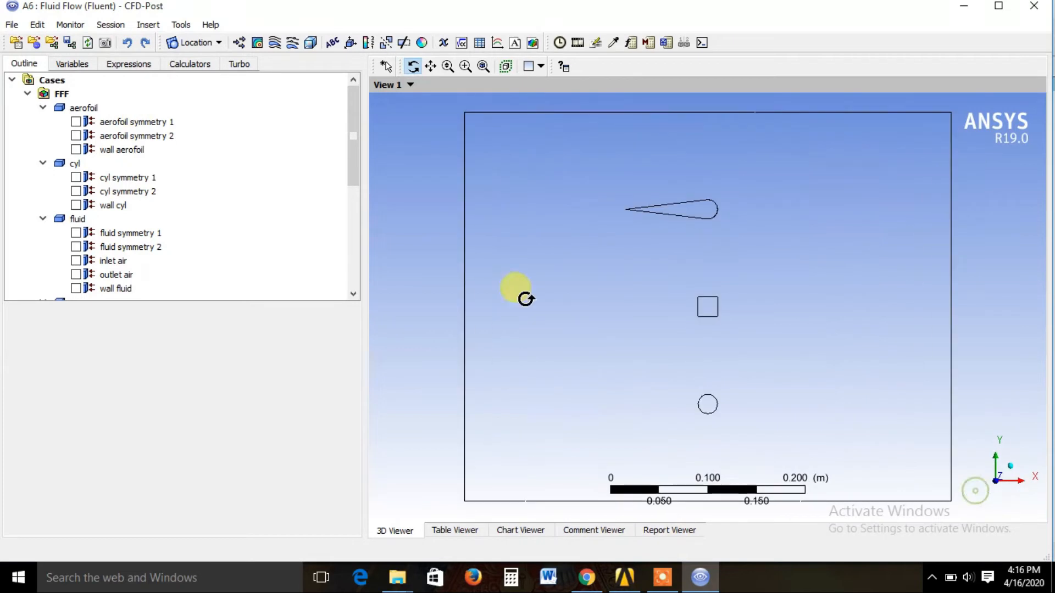
{"action": "left_click", "coordinate": [257, 43]}
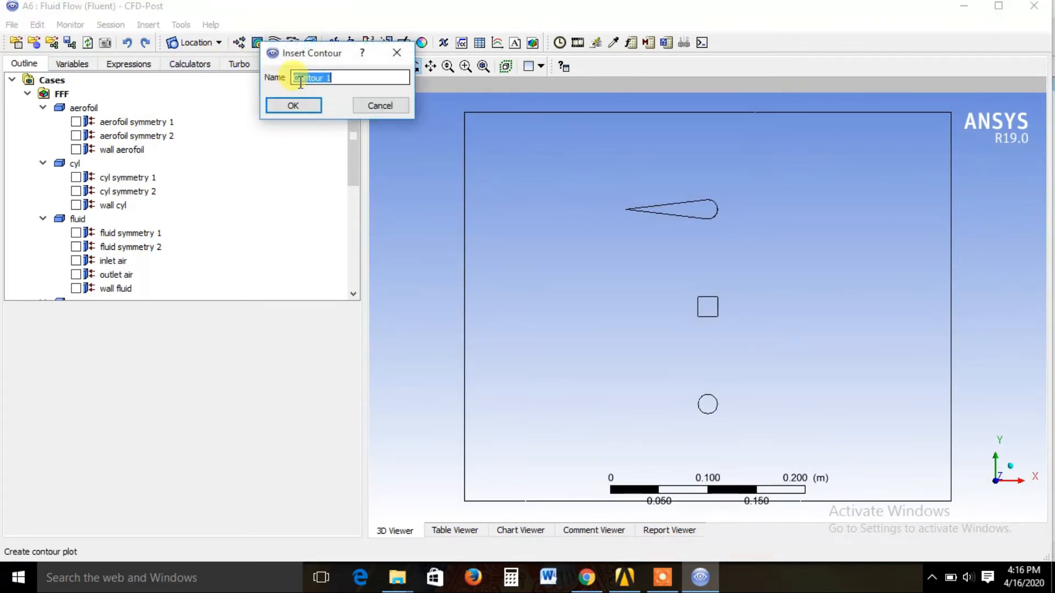
{"action": "left_click", "coordinate": [293, 105]}
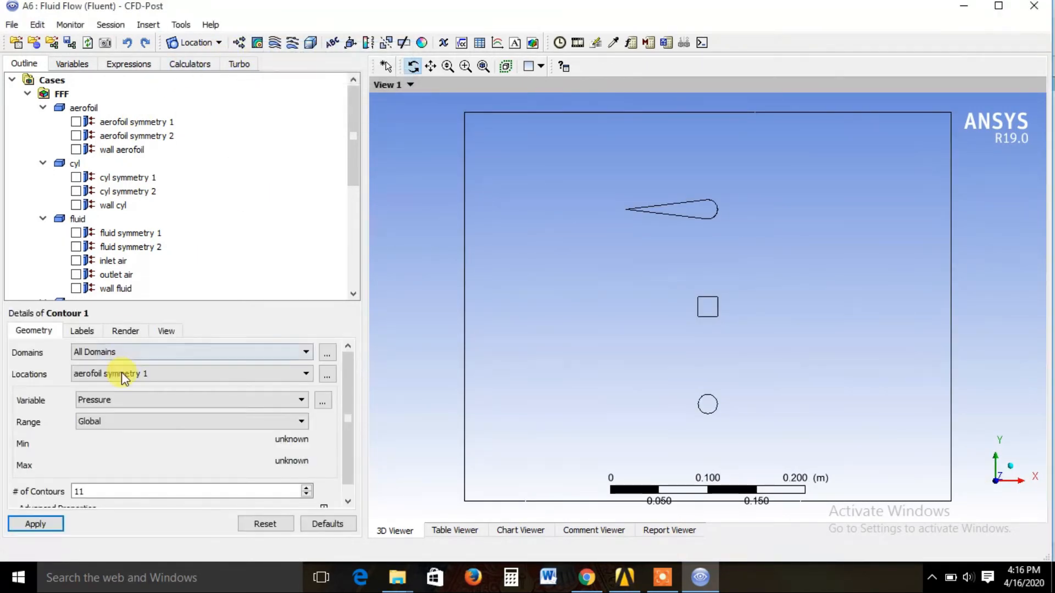
{"action": "left_click", "coordinate": [156, 373]}
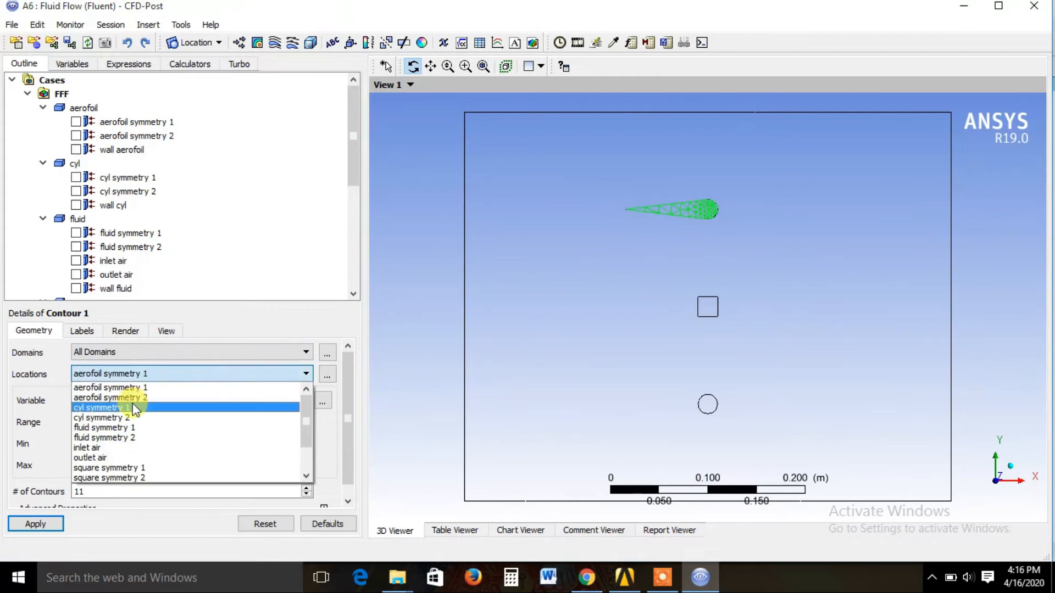
{"action": "left_click", "coordinate": [129, 438]}
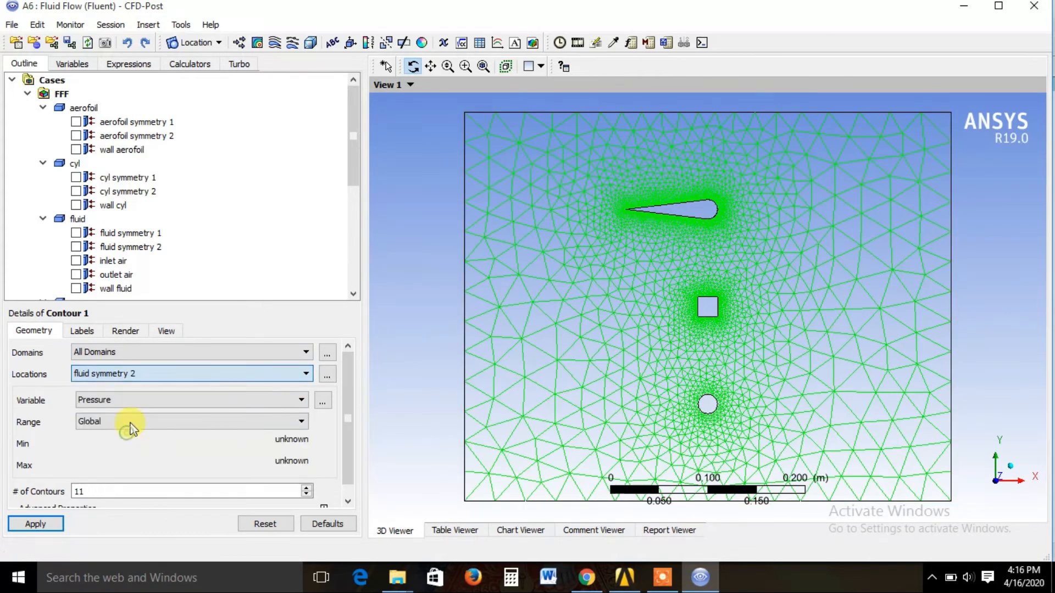
{"action": "scroll", "coordinate": [119, 455], "scroll_direction": "down", "scroll_amount": 1}
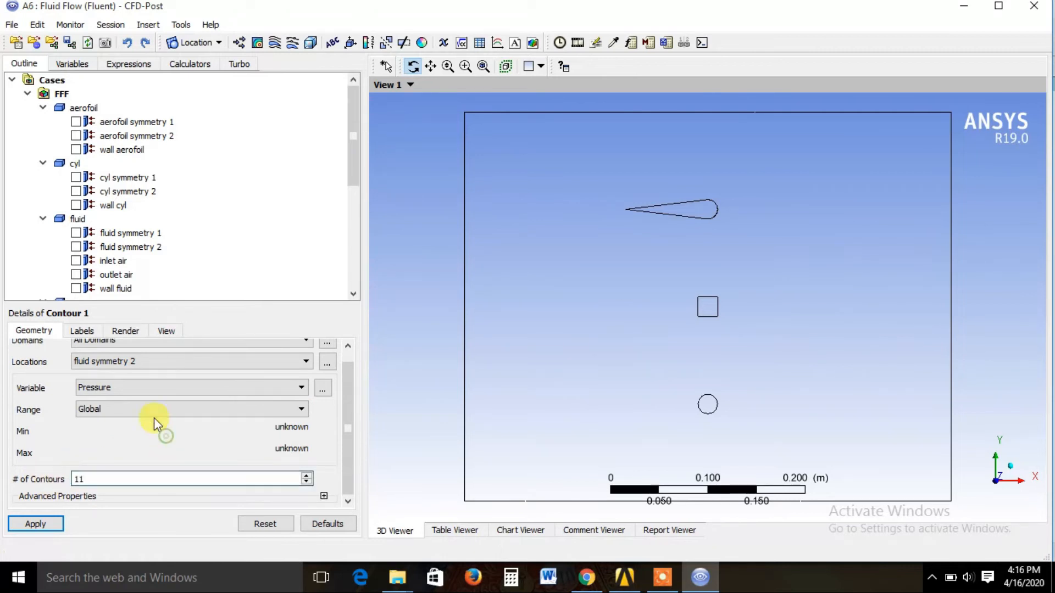
{"action": "left_click", "coordinate": [34, 523]}
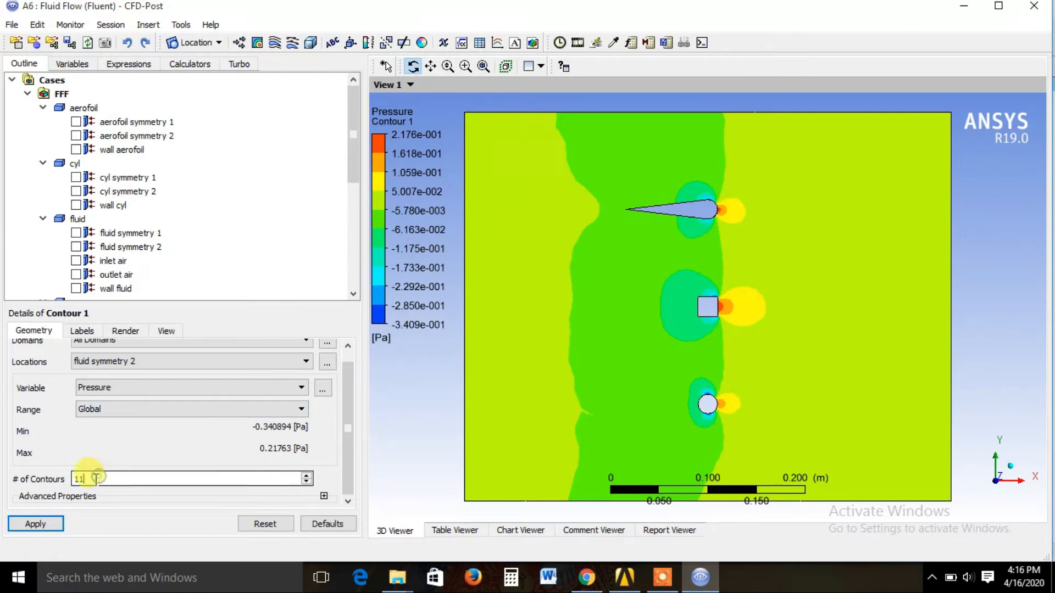
- Raise Contour 1's number of contours to 100 and then 200, and switch its plotted variable to Velocity
{"action": "left_click", "coordinate": [45, 520]}
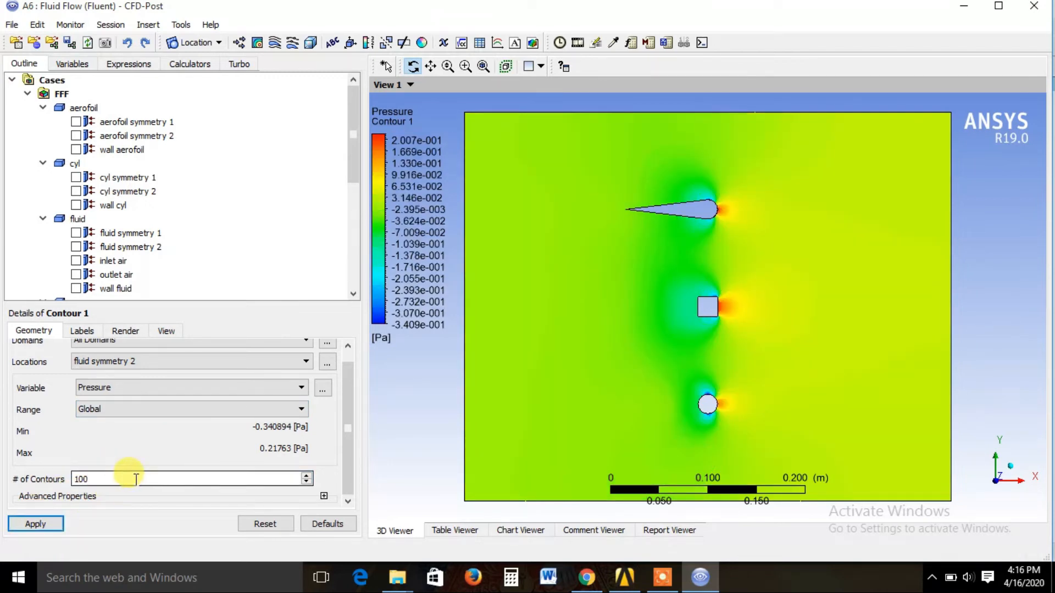
{"action": "type", "text": "200"}
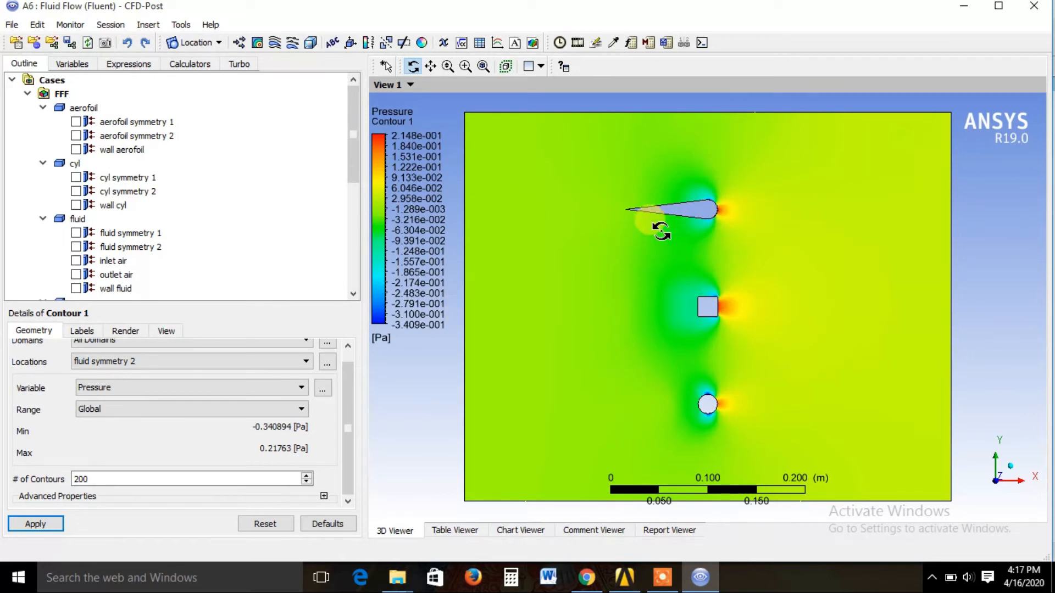
{"action": "left_click", "coordinate": [212, 387]}
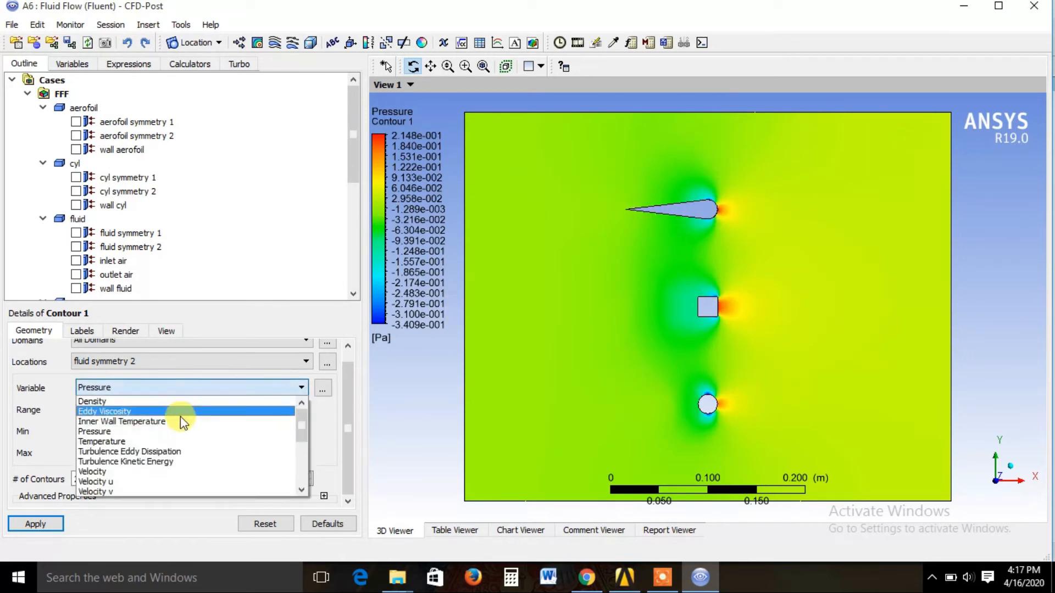
{"action": "left_click", "coordinate": [140, 471]}
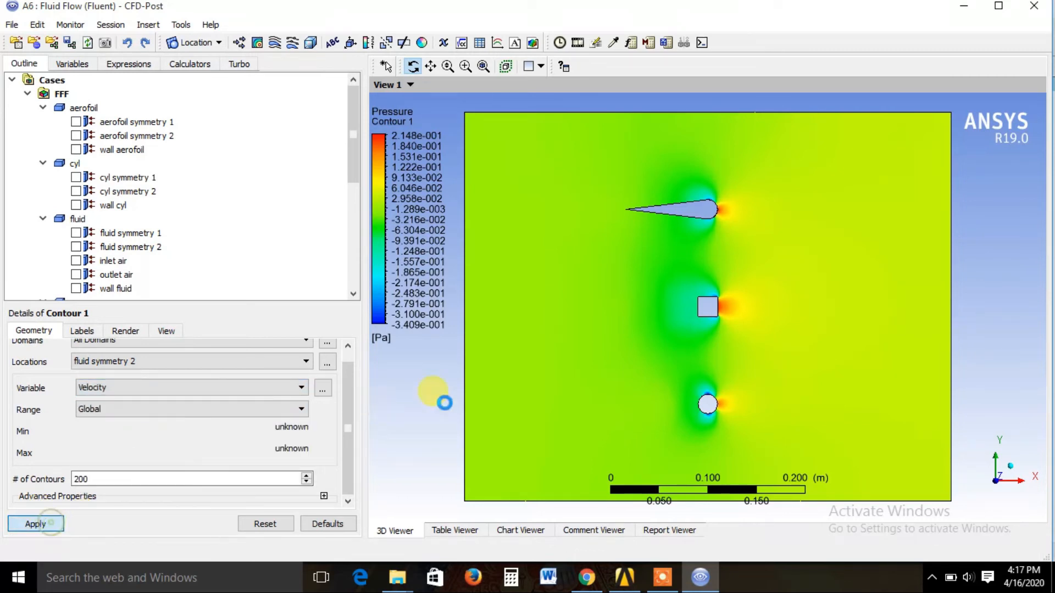
{"action": "left_click", "coordinate": [35, 523]}
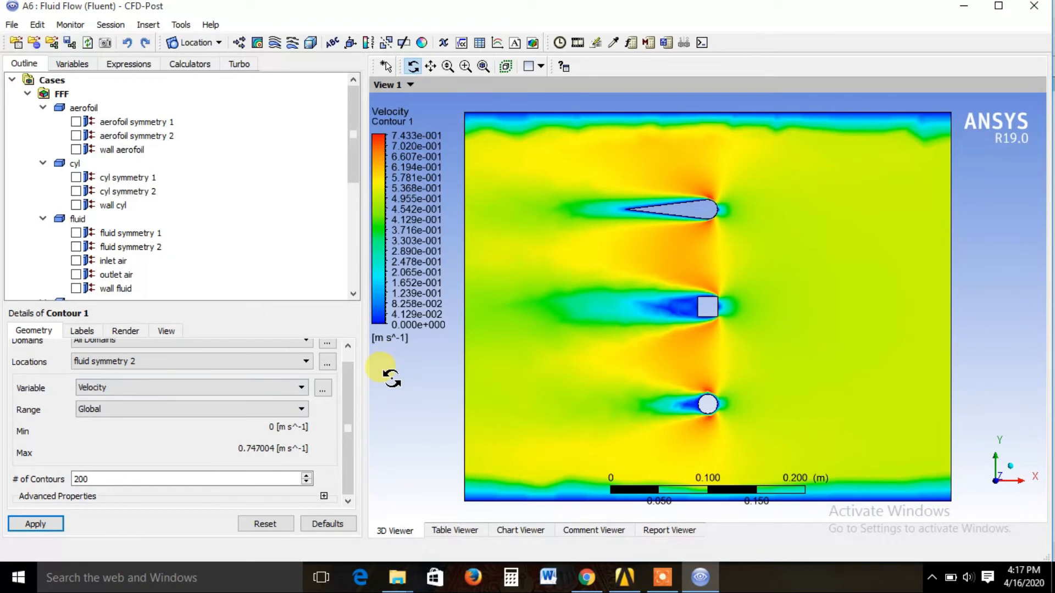
- Insert a new streamline plot covering all domains and hide Contour 1 in the viewer
{"action": "left_click", "coordinate": [274, 44]}
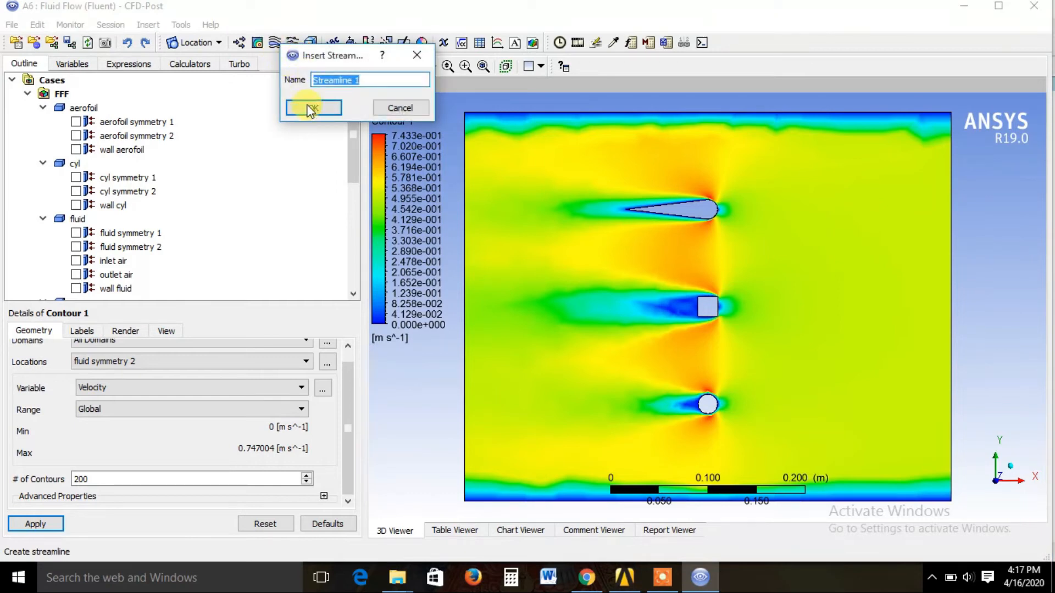
{"action": "left_click", "coordinate": [310, 107]}
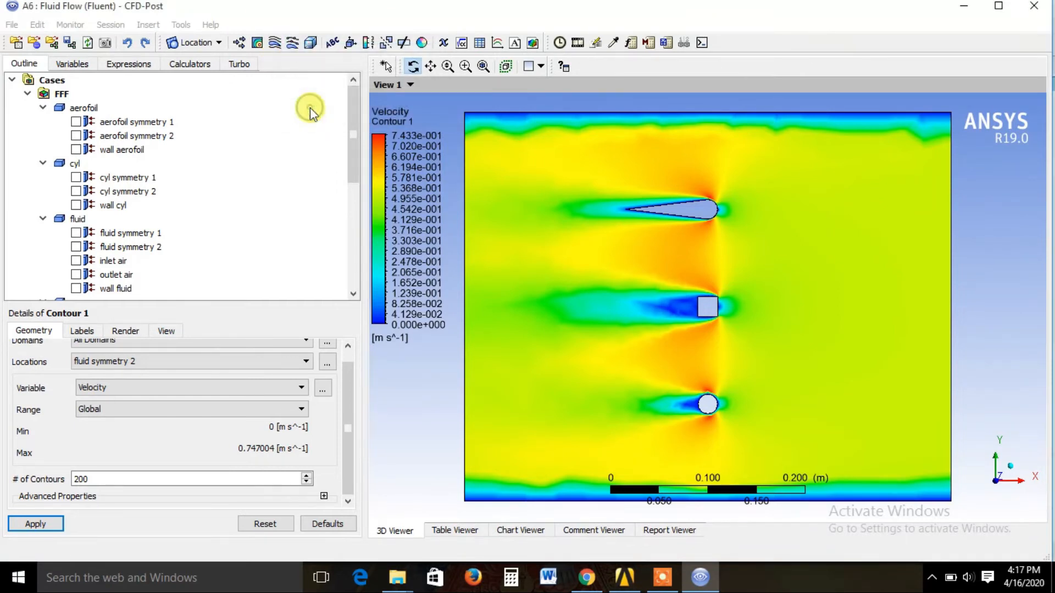
{"action": "left_click_drag", "start_coordinate": [350, 131], "coordinate": [335, 252]}
{"action": "left_click", "coordinate": [45, 135]}
{"action": "left_click", "coordinate": [124, 386]}
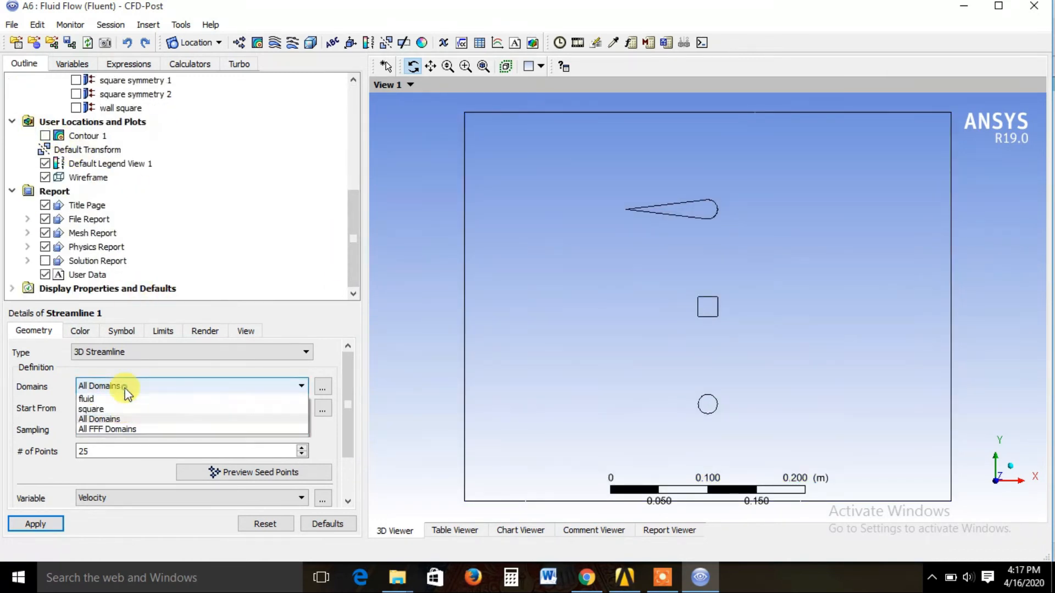
{"action": "left_click", "coordinate": [124, 387]}
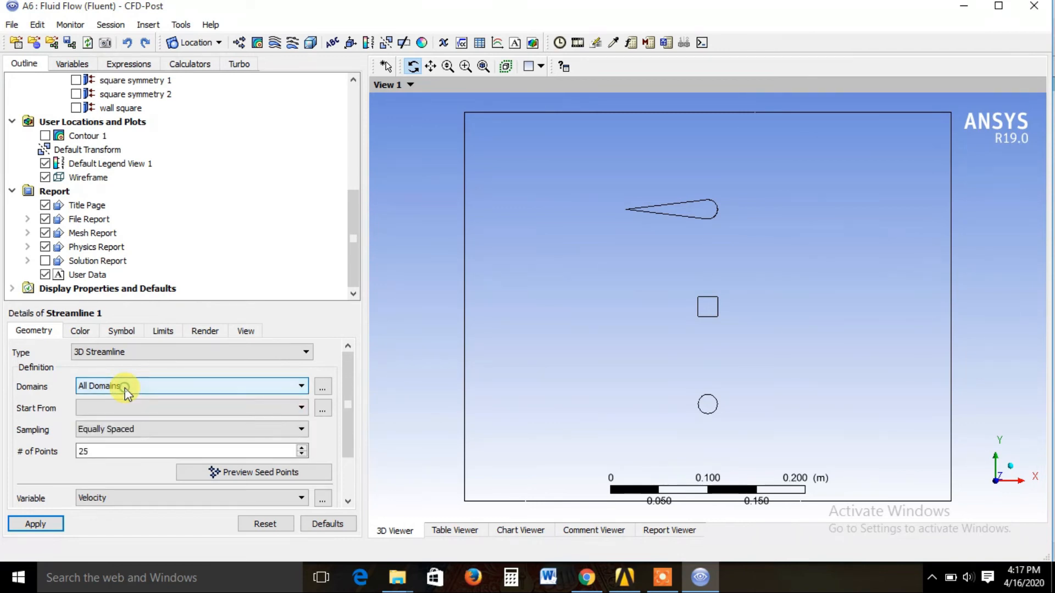
- Start the velocity streamlines from inlet air and set their number of points to 200
{"action": "left_click", "coordinate": [146, 407]}
{"action": "scroll", "coordinate": [136, 445], "scroll_direction": "up", "scroll_amount": 3}
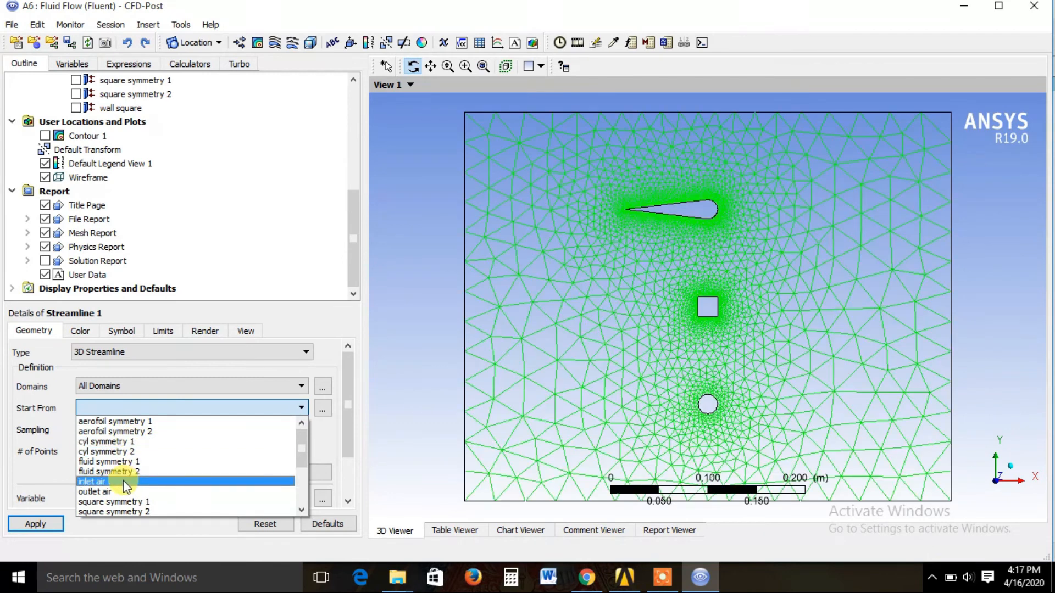
{"action": "left_click", "coordinate": [123, 481]}
{"action": "left_click", "coordinate": [35, 523]}
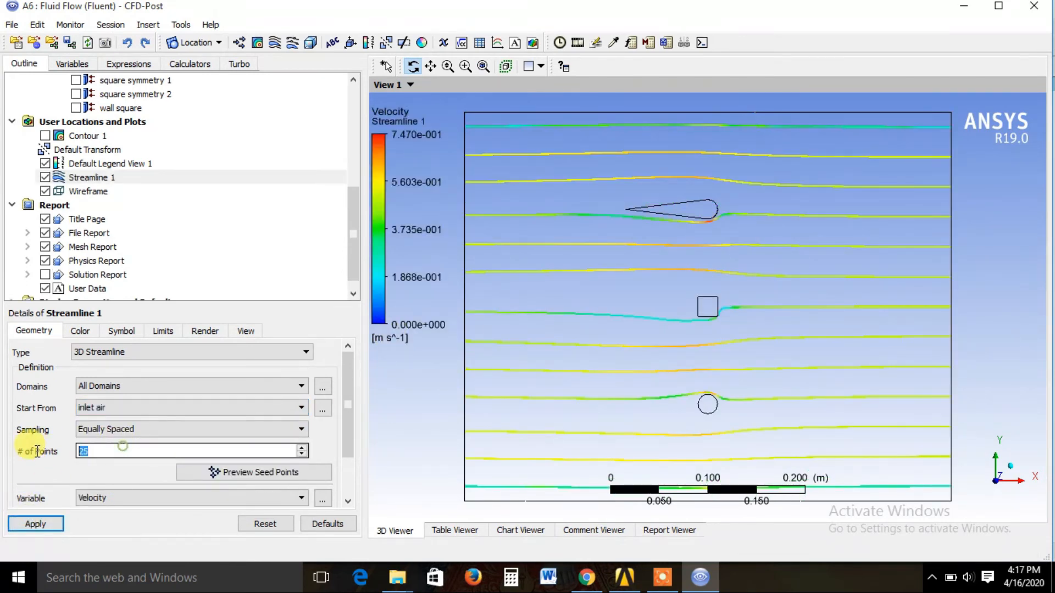
{"action": "type", "text": "200"}
{"action": "left_click", "coordinate": [35, 524]}
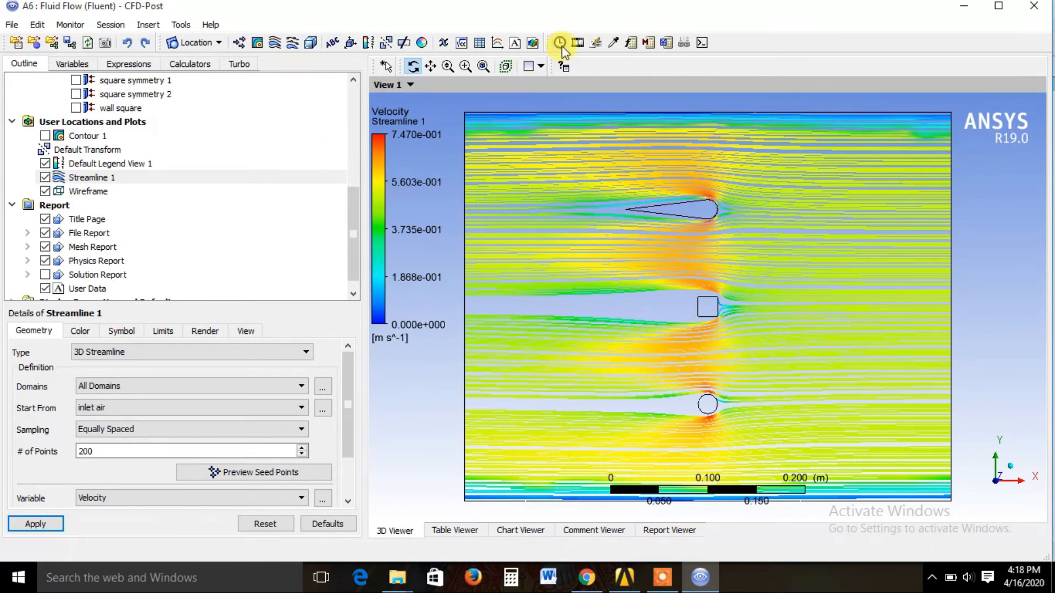
- Play a quick animation of Streamline 1 at a slower speed, stop it and close the animation settings
{"action": "left_click", "coordinate": [578, 44]}
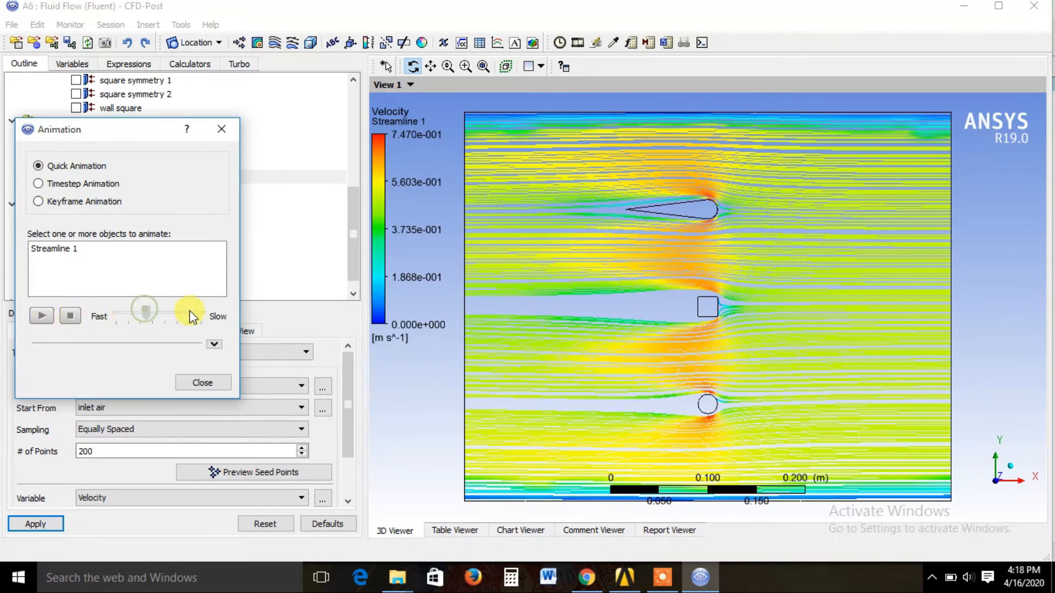
{"action": "left_click", "coordinate": [55, 250]}
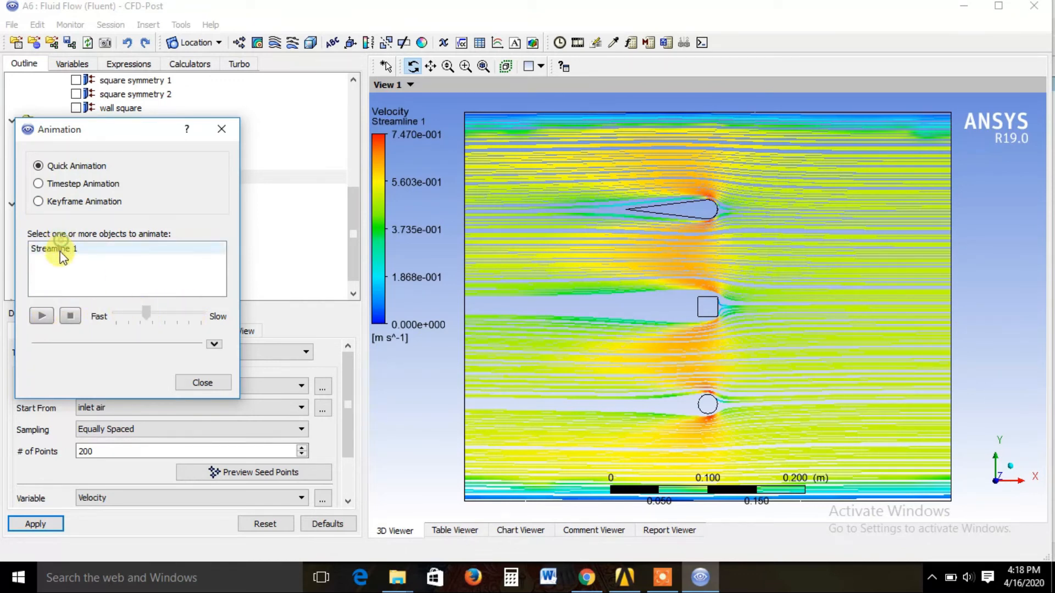
{"action": "left_click_drag", "start_coordinate": [158, 310], "coordinate": [166, 311]}
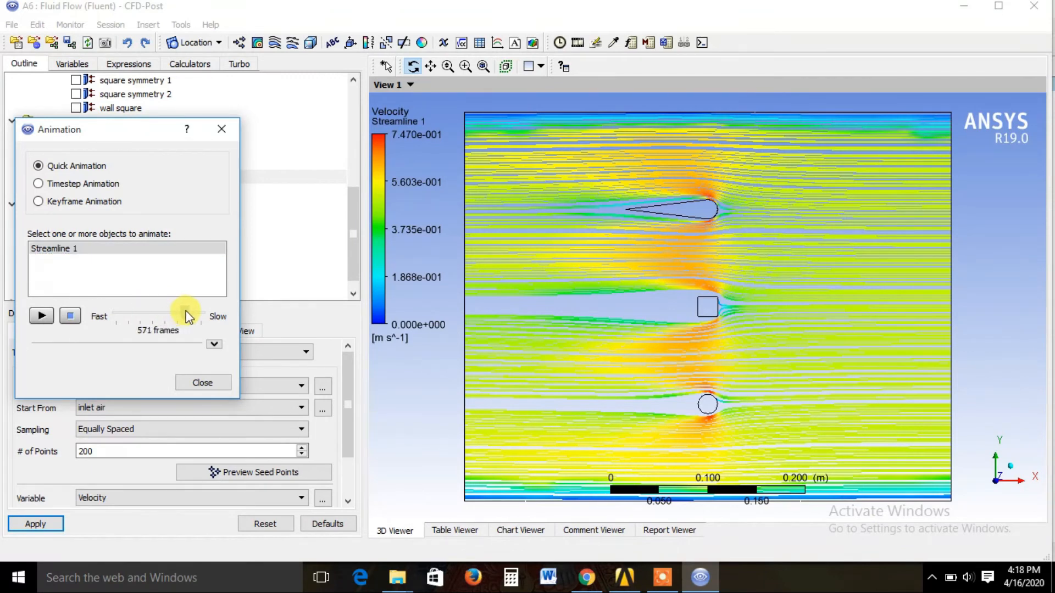
{"action": "left_click", "coordinate": [44, 316]}
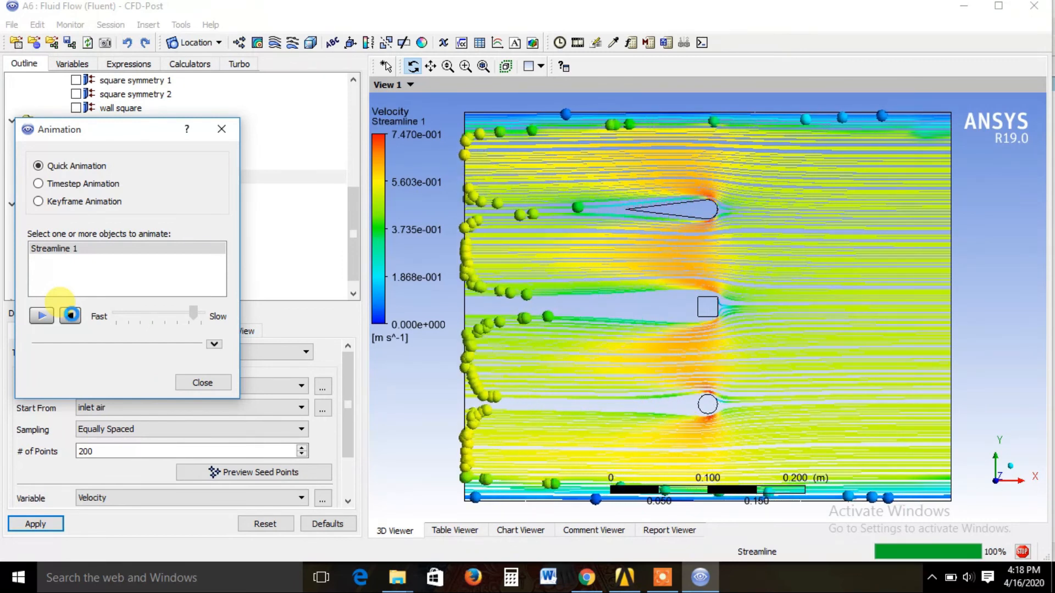
{"action": "left_click", "coordinate": [70, 315]}
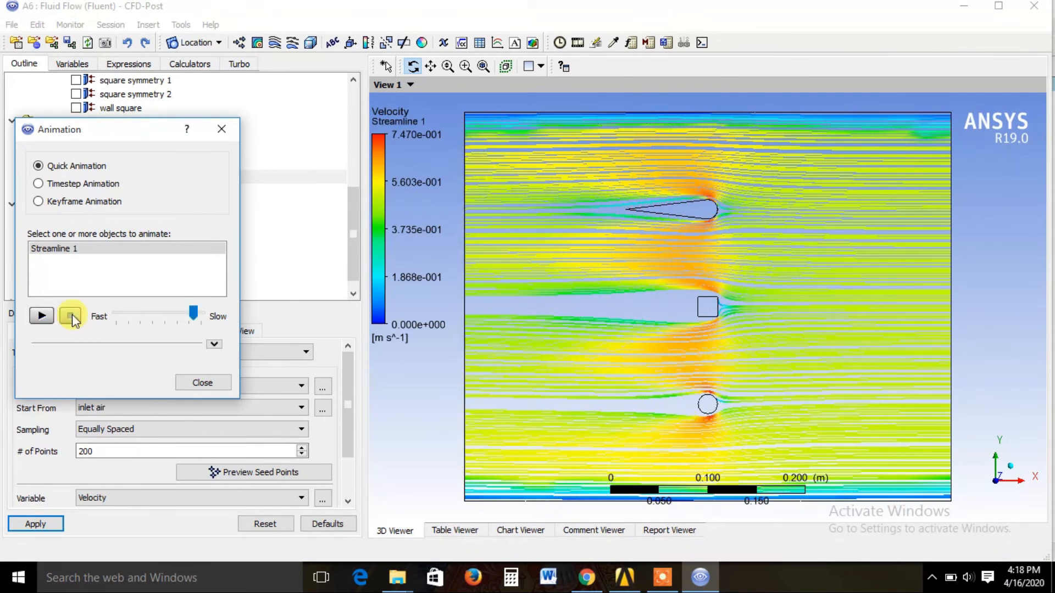
{"action": "left_click", "coordinate": [201, 380]}
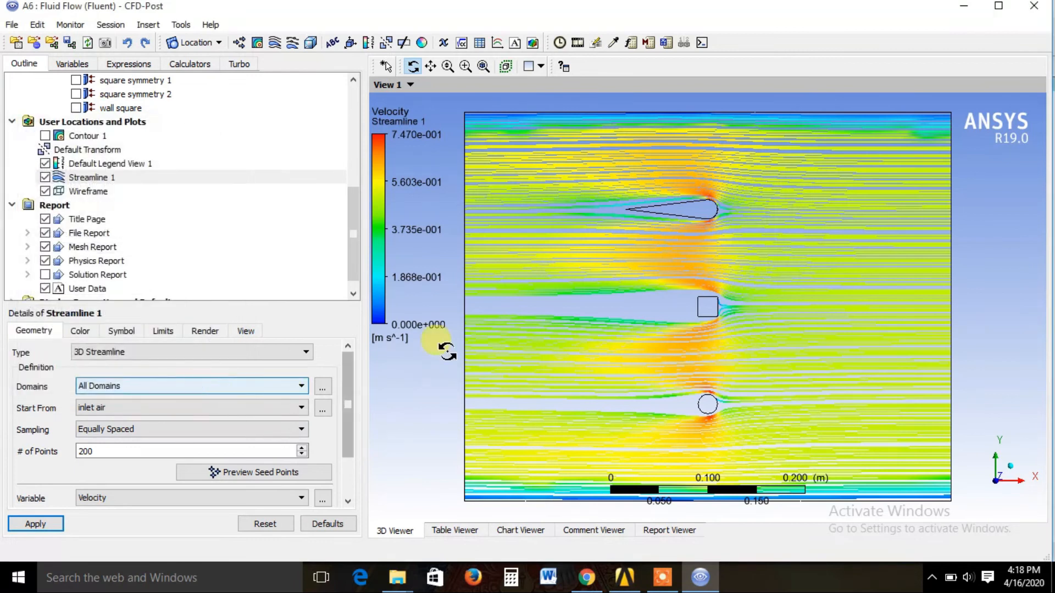
- Hide Streamline 1 in the viewer
{"action": "scroll", "coordinate": [126, 266], "scroll_direction": "down", "scroll_amount": 1}
{"action": "scroll", "coordinate": [125, 266], "scroll_direction": "up", "scroll_amount": 3}
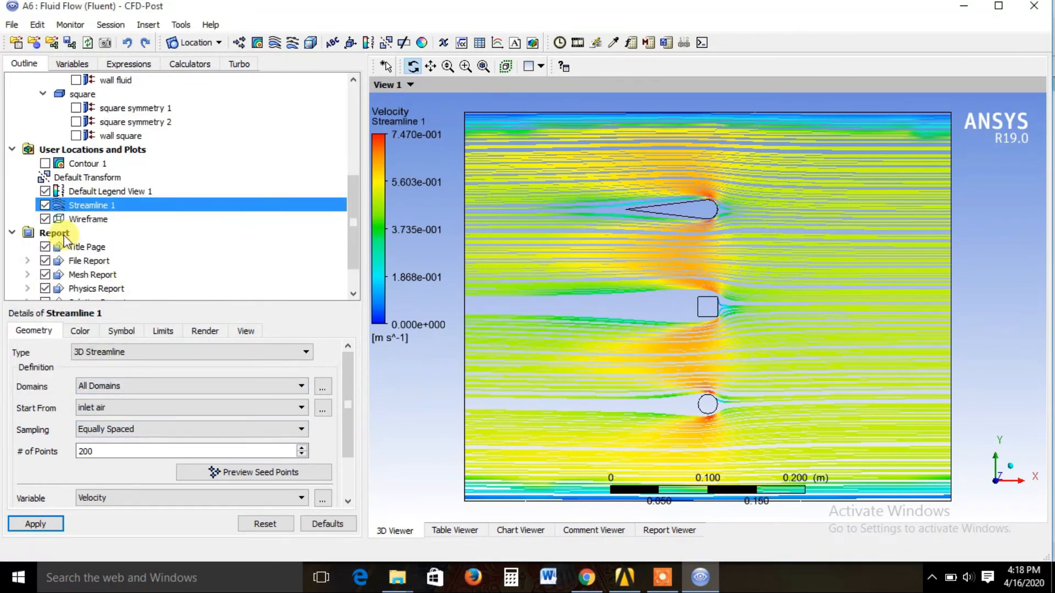
{"action": "left_click", "coordinate": [44, 205]}
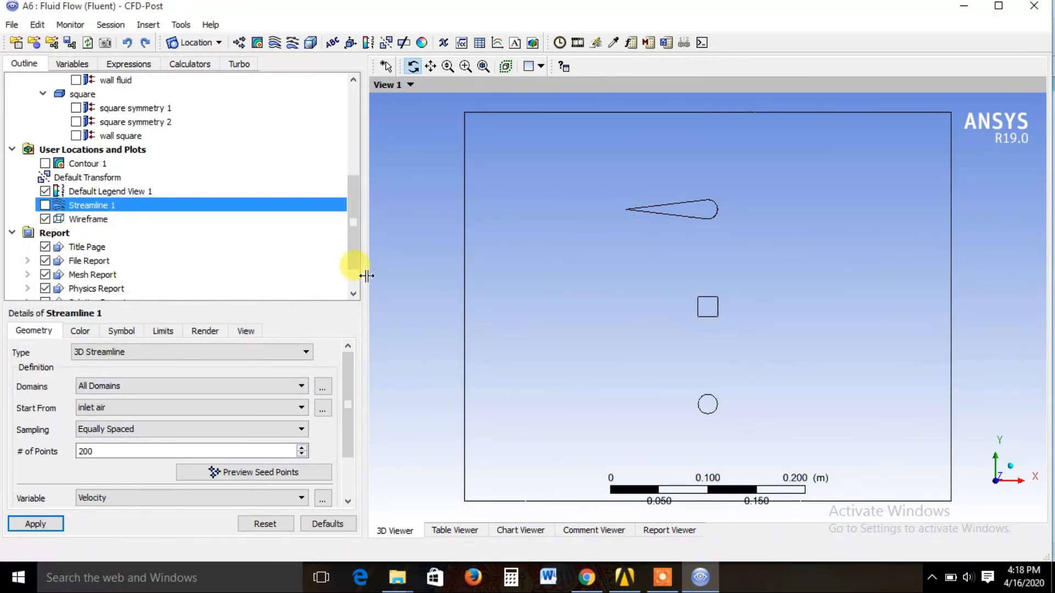
- Create a velocity vector plot at inlet air for all domains with equally spaced sampling
{"action": "left_click", "coordinate": [240, 46]}
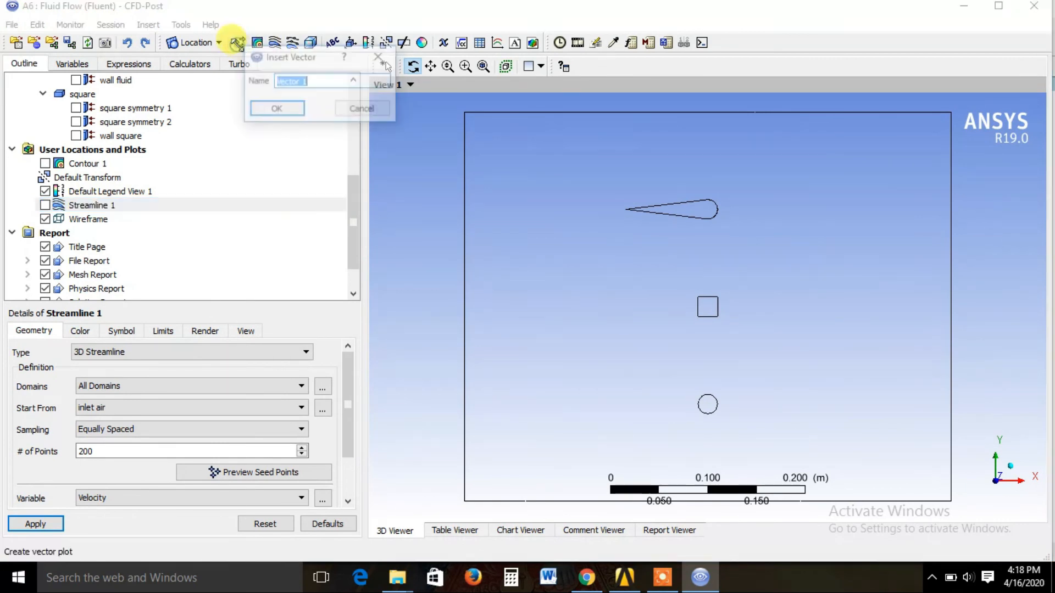
{"action": "left_click", "coordinate": [295, 116]}
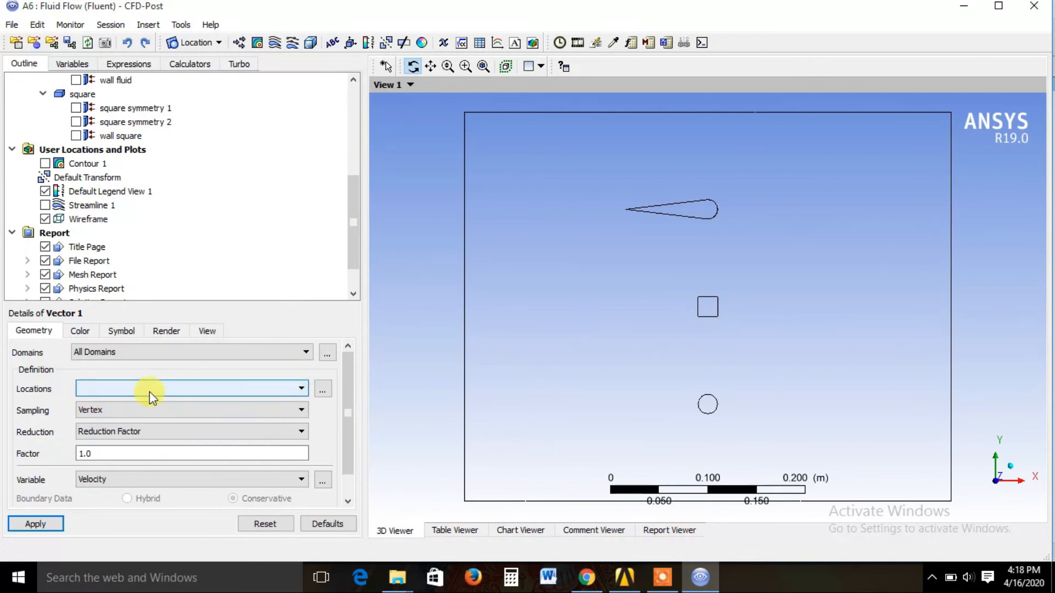
{"action": "left_click", "coordinate": [150, 394]}
{"action": "scroll", "coordinate": [134, 436], "scroll_direction": "up", "scroll_amount": 3}
{"action": "scroll", "coordinate": [135, 438], "scroll_direction": "up", "scroll_amount": 2}
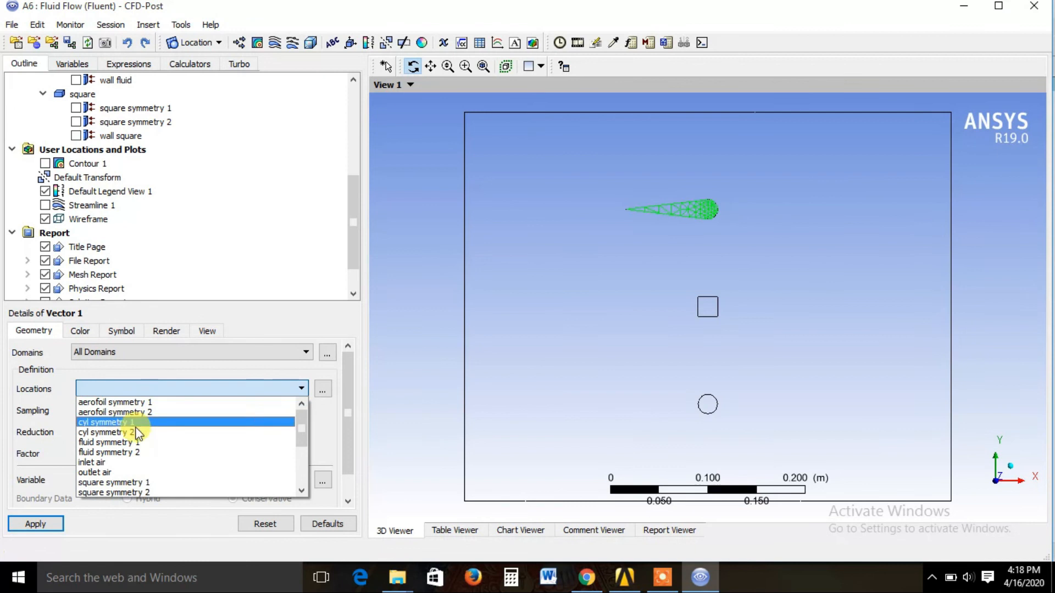
{"action": "left_click", "coordinate": [123, 462]}
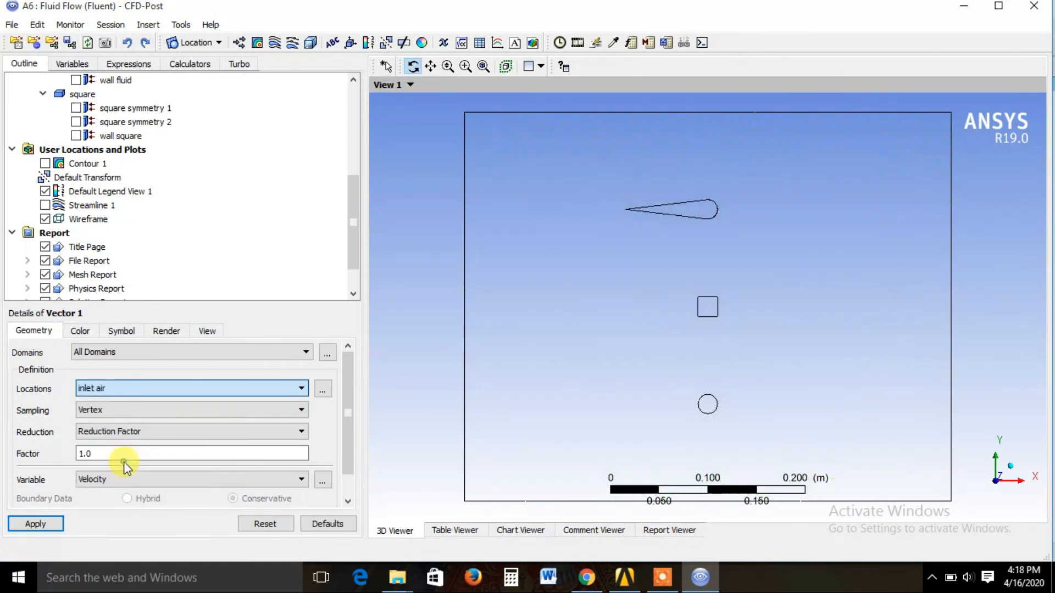
{"action": "left_click", "coordinate": [190, 417]}
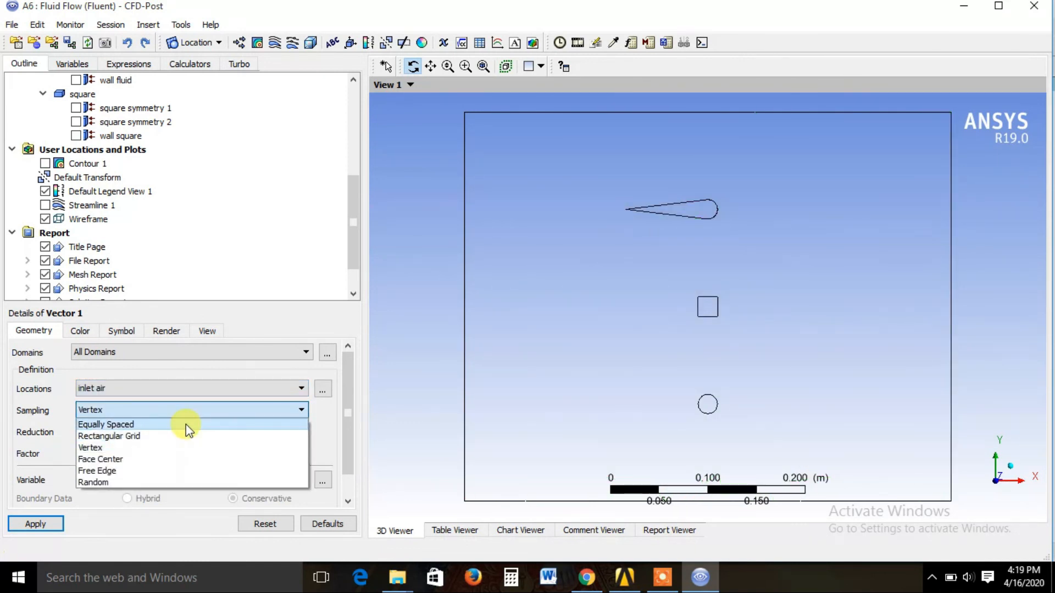
{"action": "left_click", "coordinate": [186, 424]}
{"action": "left_click", "coordinate": [48, 519]}
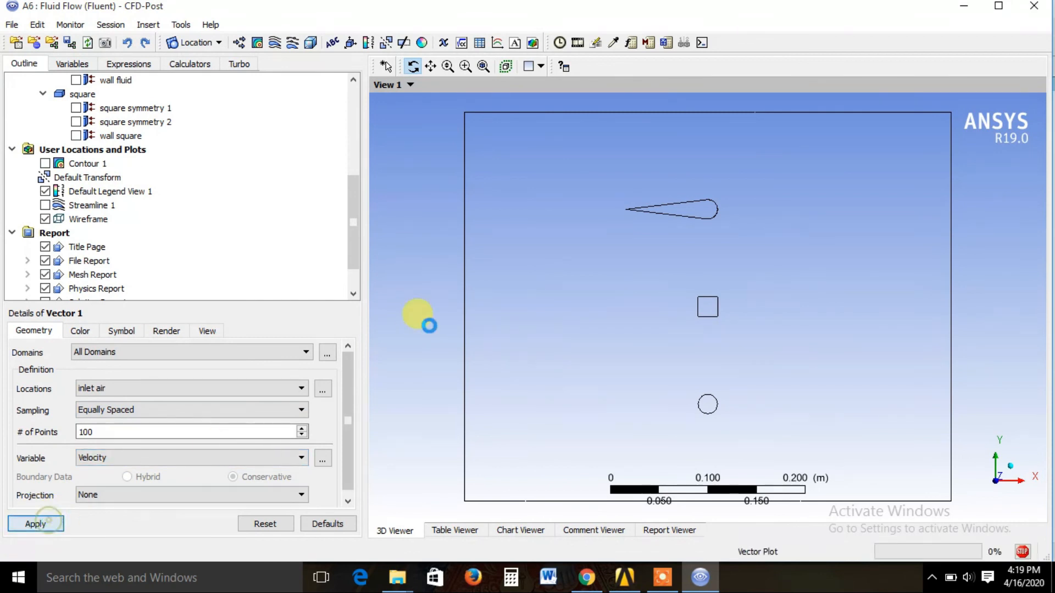
- Change the vector plot's location to fluid symmetry 2 and apply it
{"action": "left_click", "coordinate": [196, 391]}
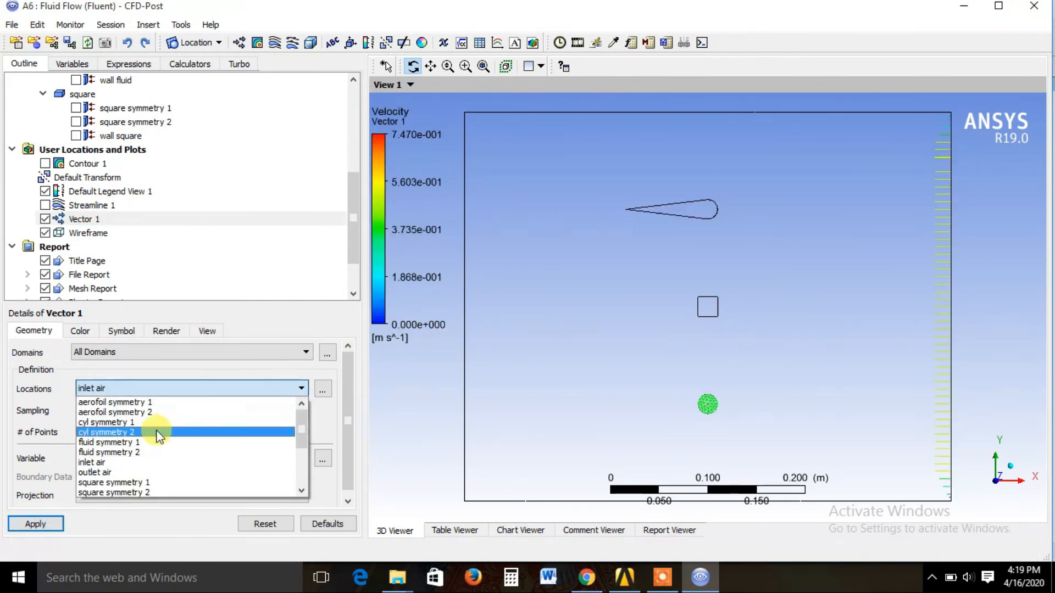
{"action": "left_click", "coordinate": [156, 454]}
{"action": "left_click", "coordinate": [27, 523]}
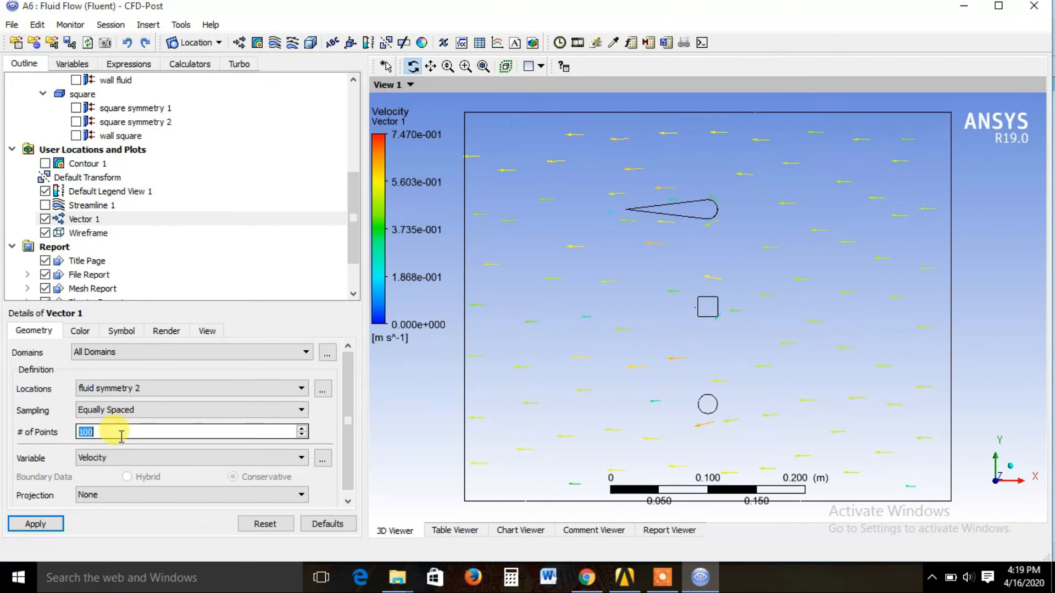
- Set the number of equally spaced sampling points for the velocity vector plot to 500 and apply it
{"action": "left_click", "coordinate": [136, 434]}
{"action": "type", "text": "500"}
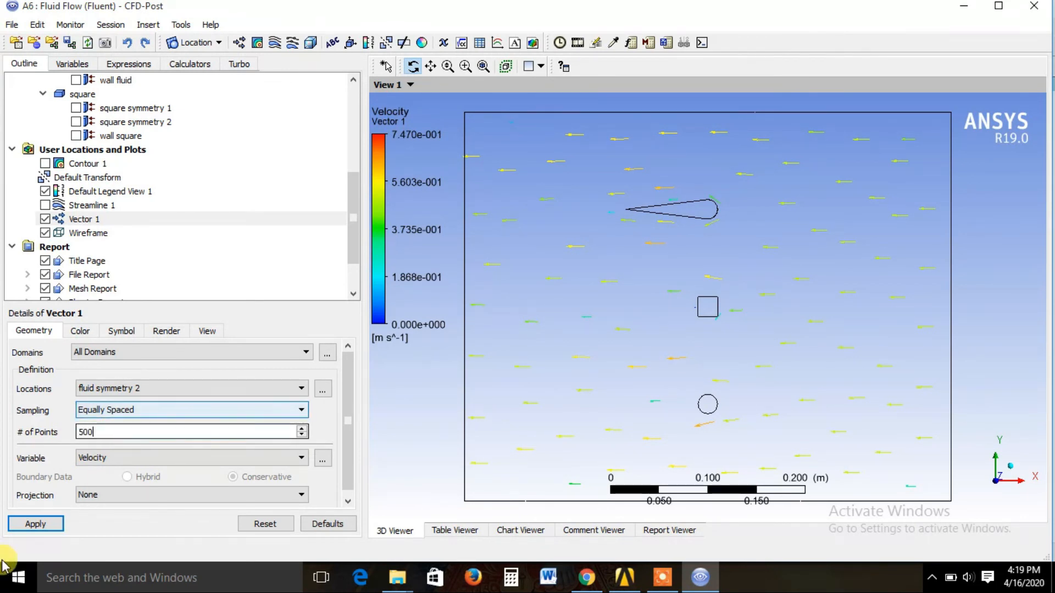
{"action": "left_click", "coordinate": [38, 522]}
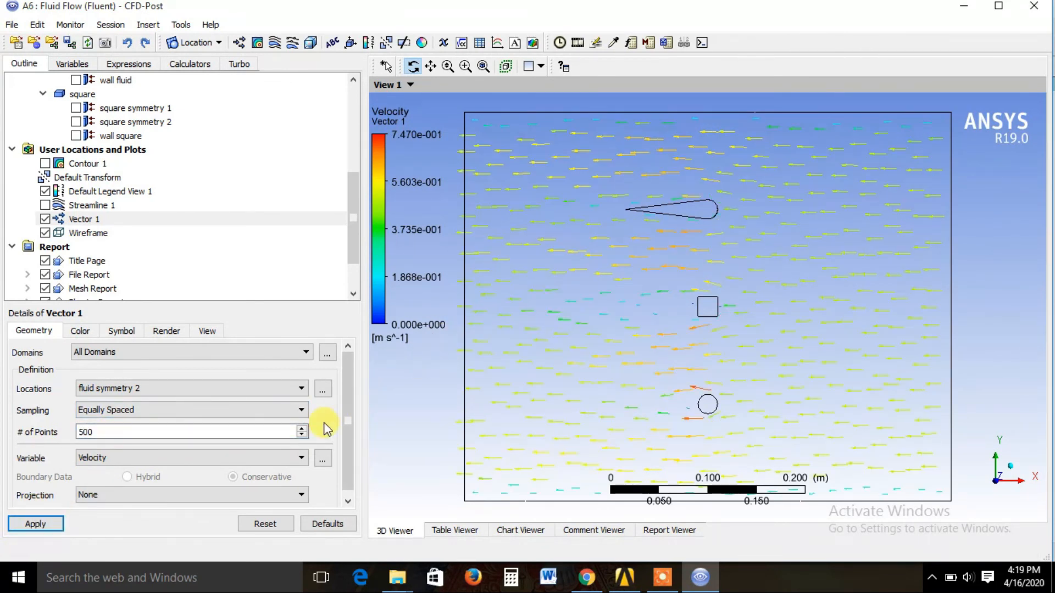
- Increase the velocity vector plot's number of sampling points to 1000 and apply the change
{"action": "double_click", "coordinate": [125, 432]}
{"action": "type", "text": "100"}
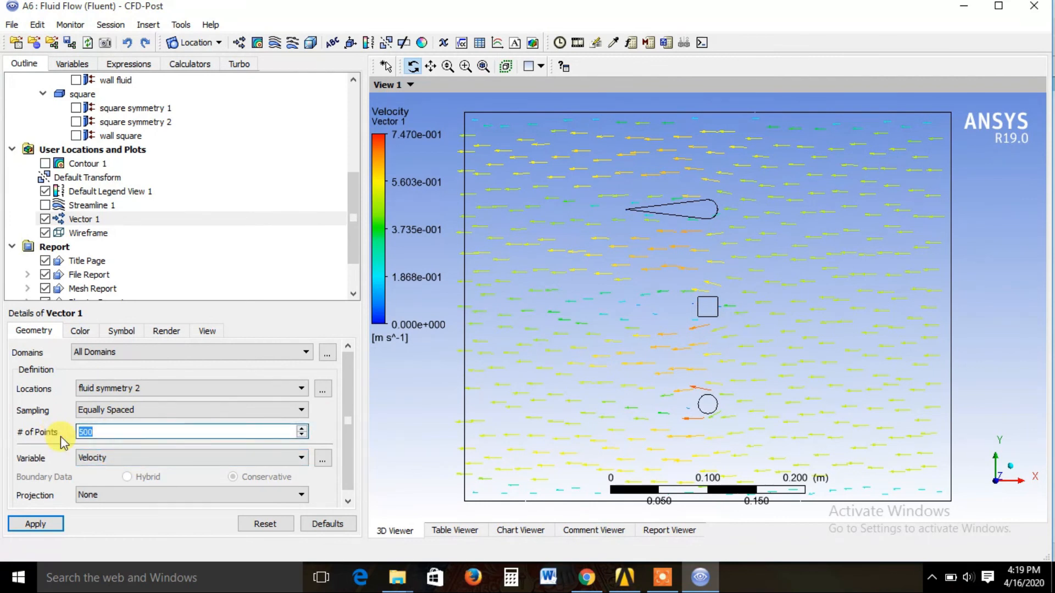
{"action": "type", "text": "0"}
{"action": "left_click", "coordinate": [35, 523]}
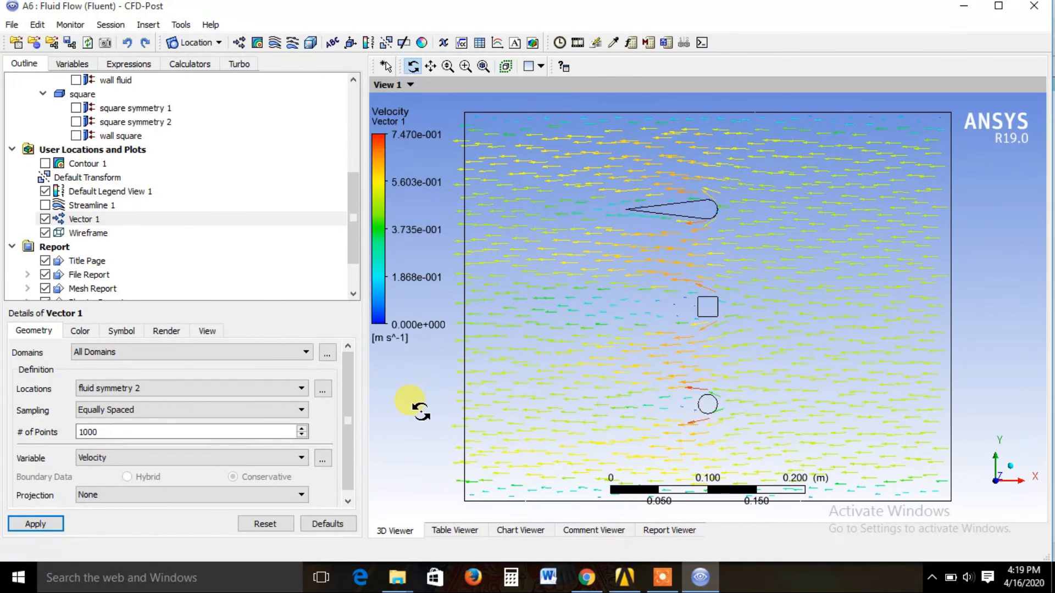
- Close the CFD-Post session
{"action": "left_click", "coordinate": [12, 24]}
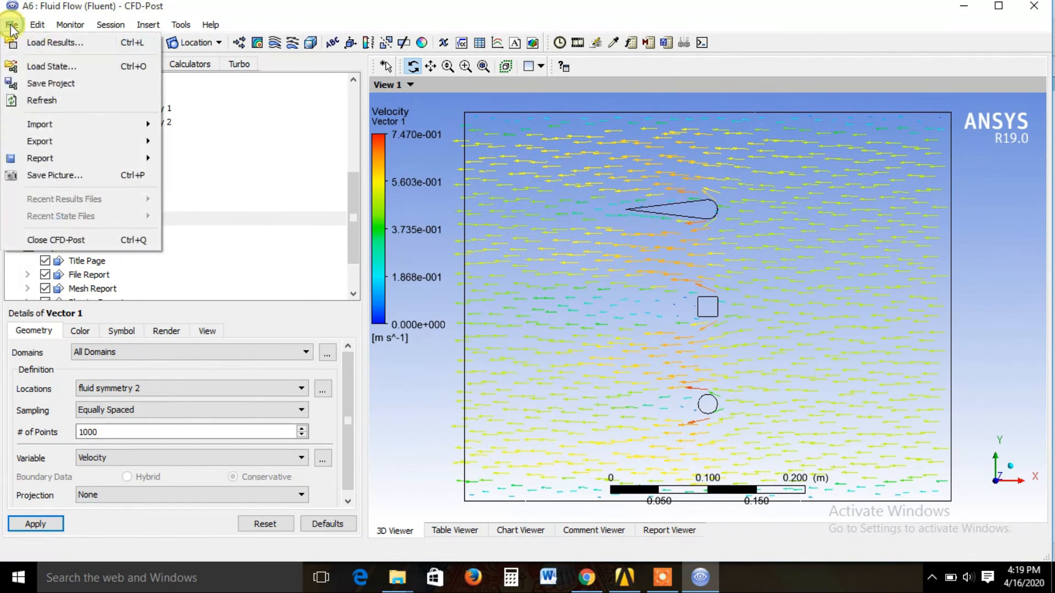
{"action": "left_click", "coordinate": [56, 240]}
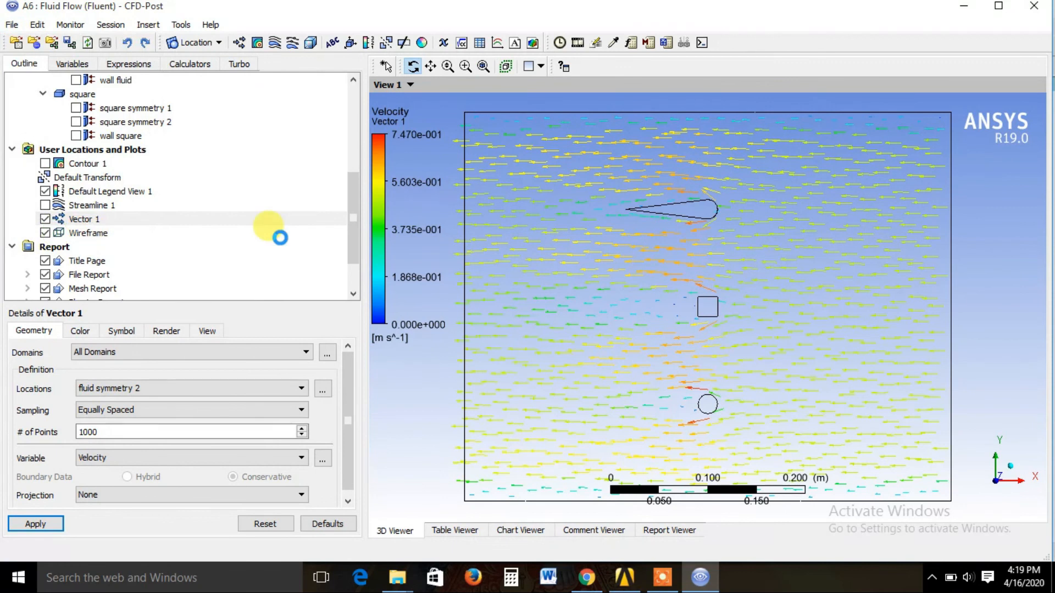